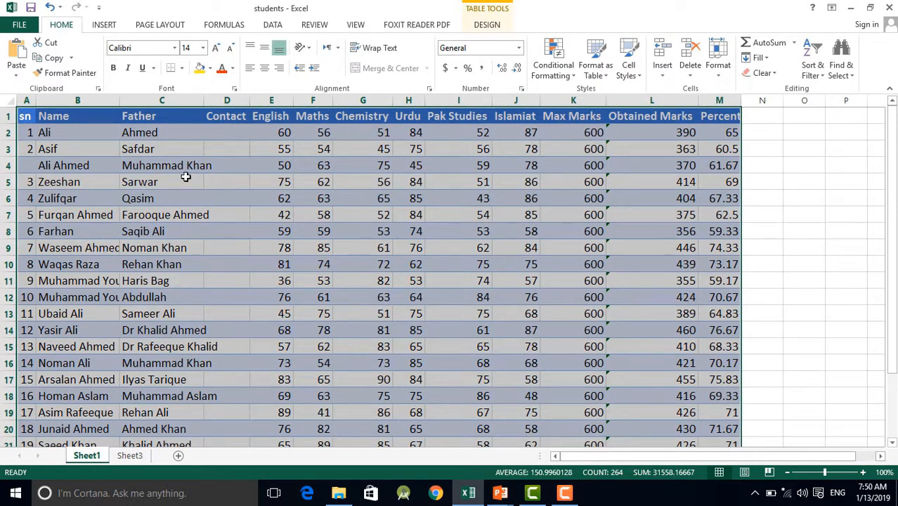
AutoFit the widths of all columns in Sheet1 to their contents.
click(8, 99)
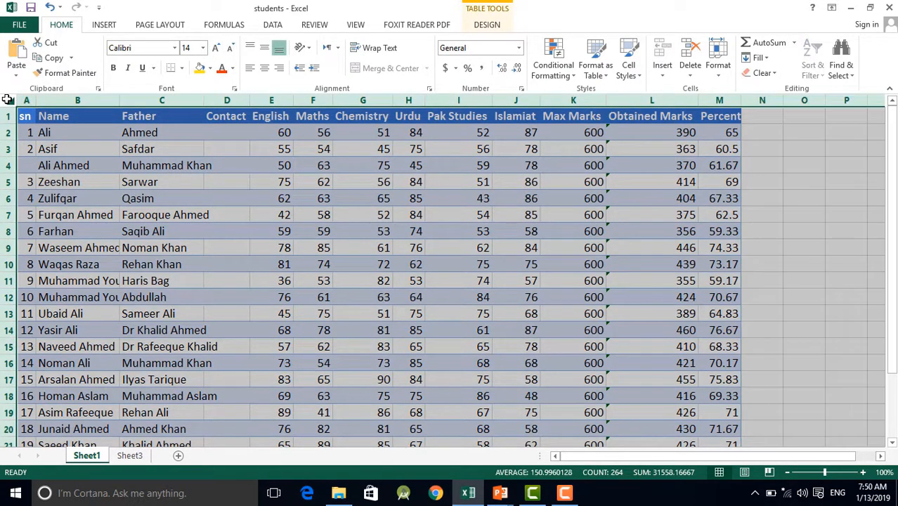
double_click(120, 100)
click(679, 262)
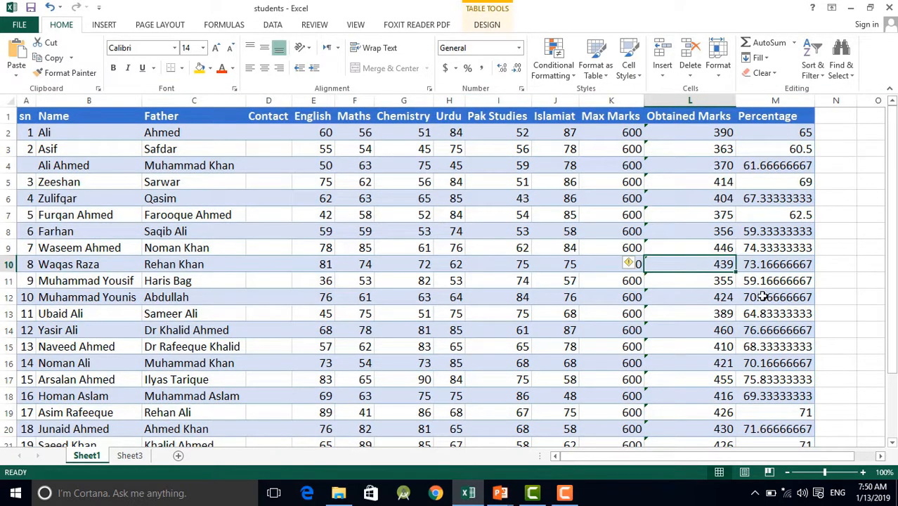
Set the sn, Name and Father columns of the student table, from header to last record, as the print area.
scroll(770, 320, down, 3)
scroll(780, 327, up, 3)
scroll(785, 329, down, 2)
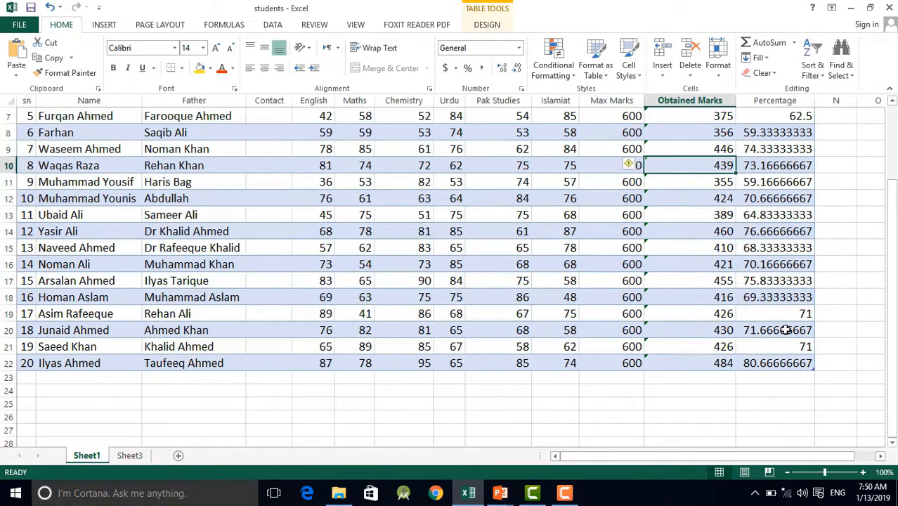
scroll(785, 329, up, 2)
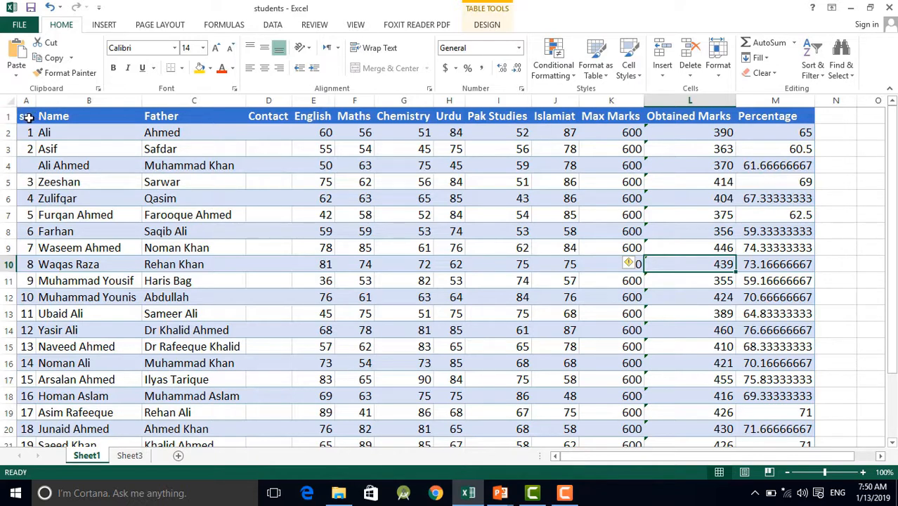
drag(27, 118, 232, 415)
scroll(503, 292, up, 1)
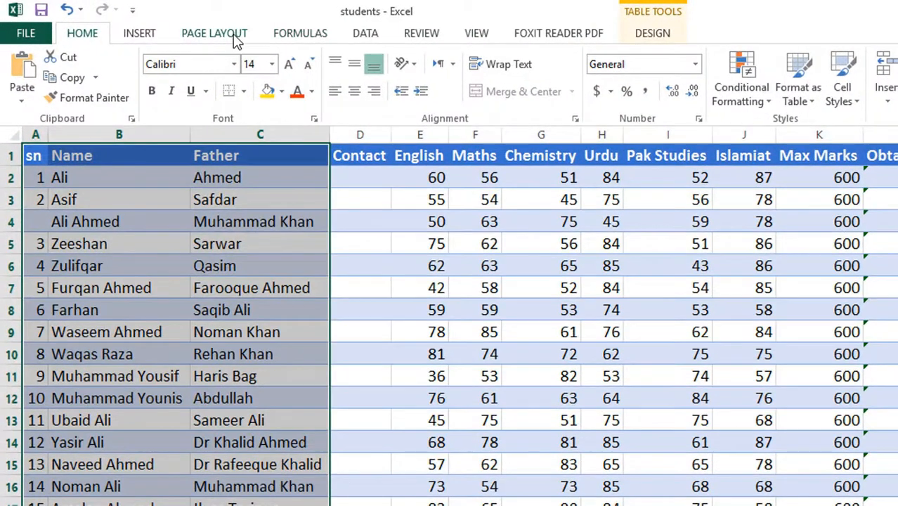
click(225, 32)
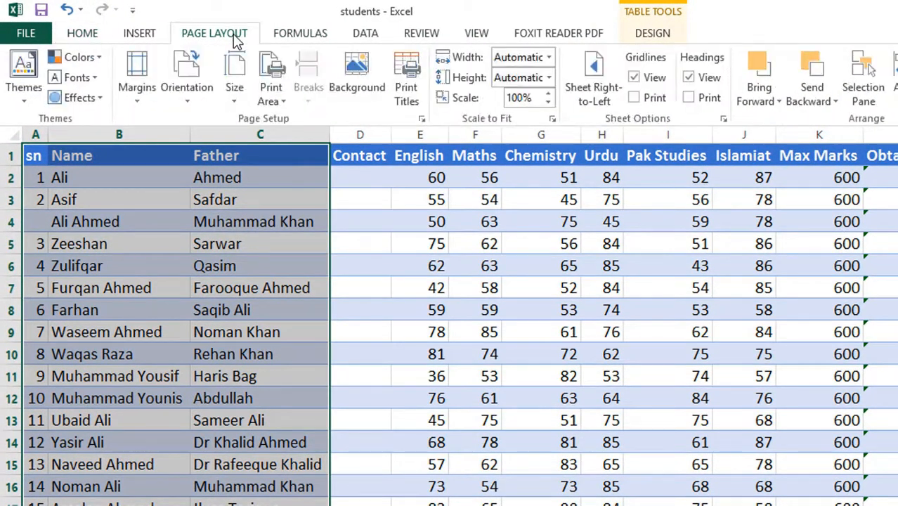
click(284, 104)
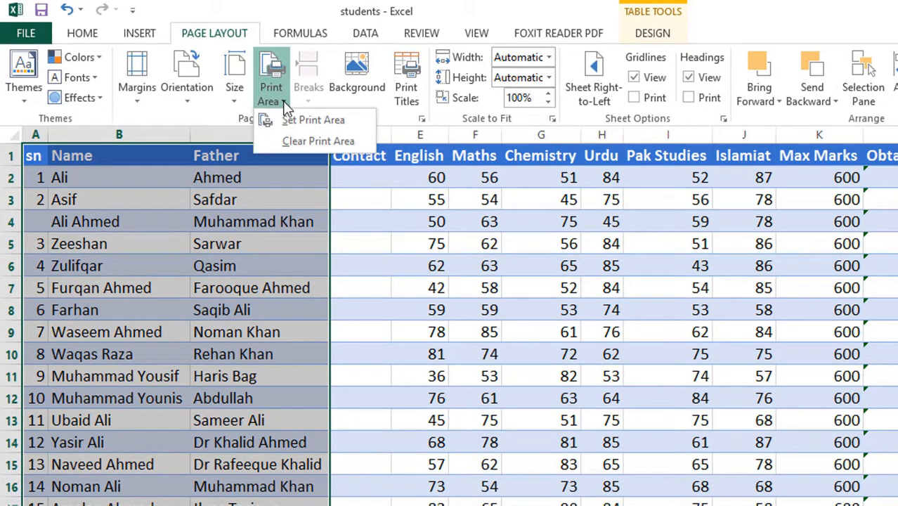
click(351, 124)
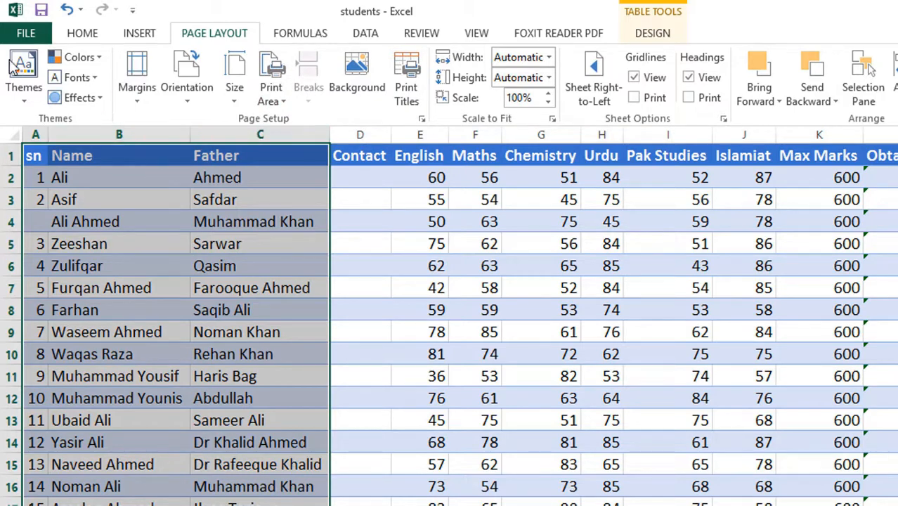
Open the print preview for the defined print area.
click(17, 33)
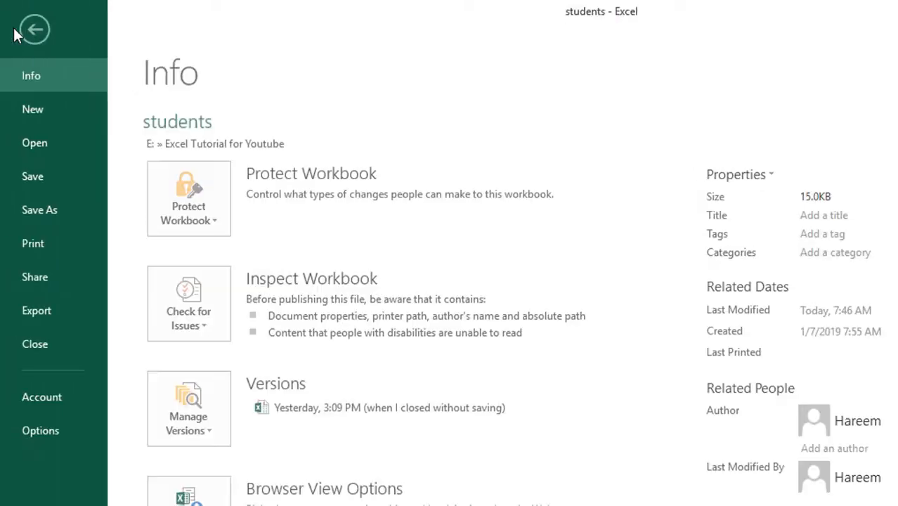
click(54, 246)
click(884, 239)
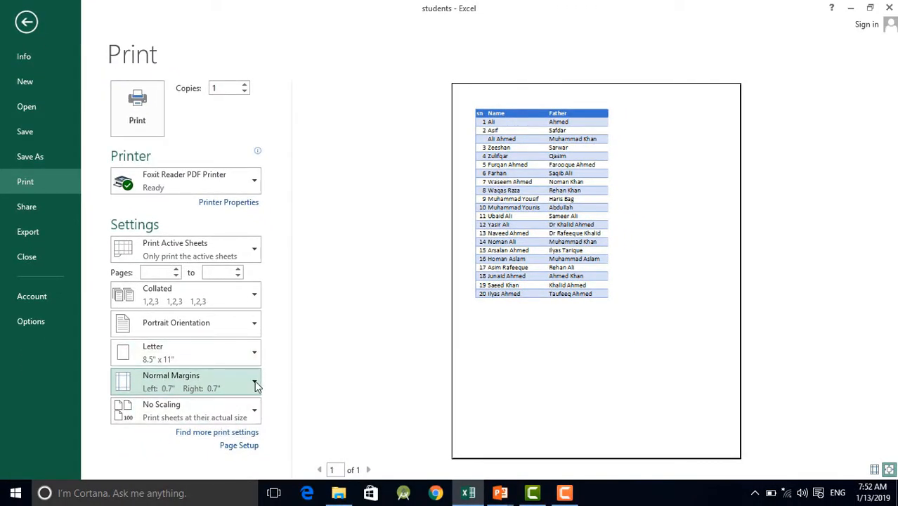
Center the printout horizontally on the page through the custom margin settings.
click(255, 385)
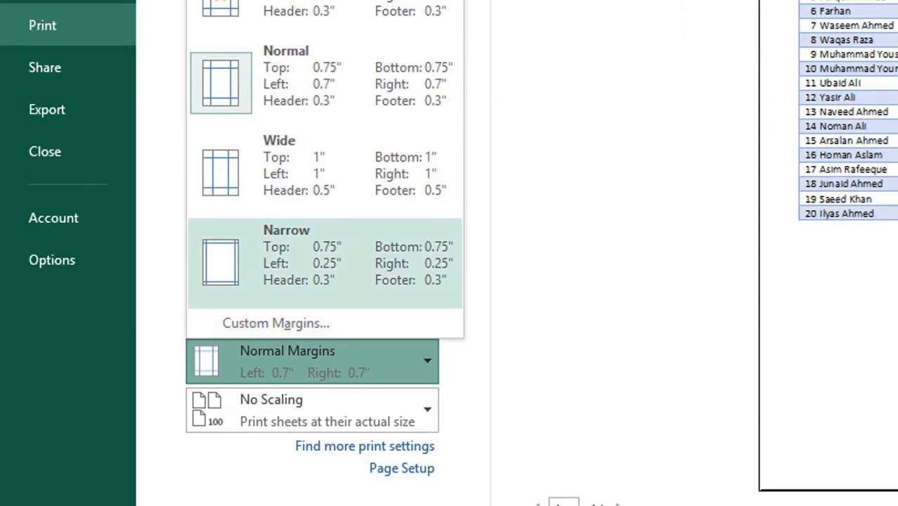
click(30, 32)
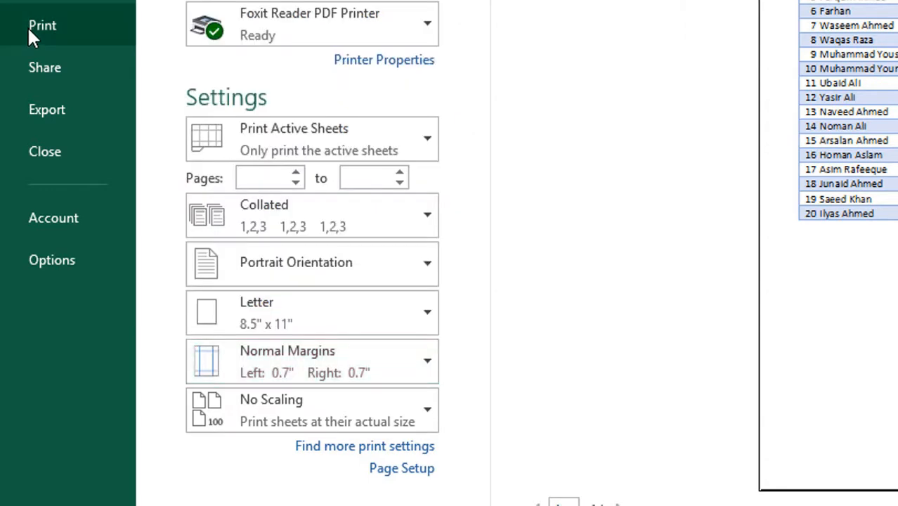
click(429, 362)
click(307, 325)
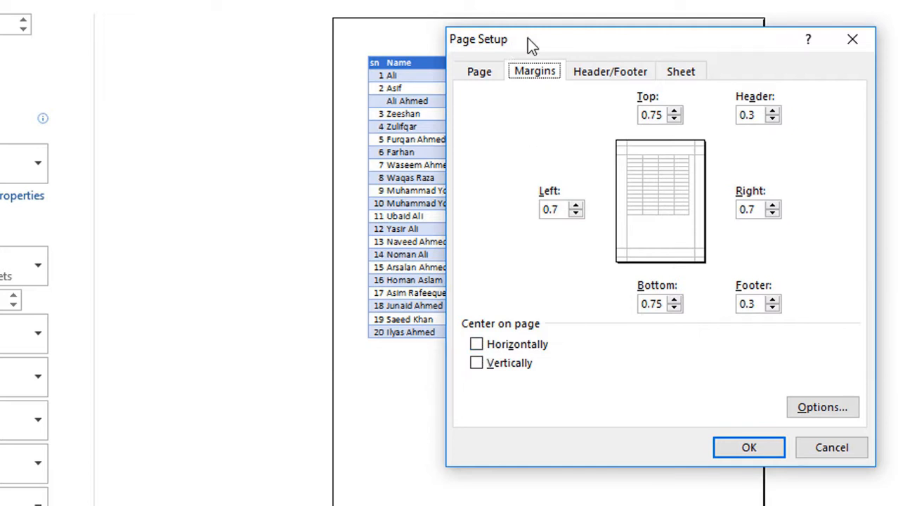
drag(527, 39, 712, 0)
click(664, 291)
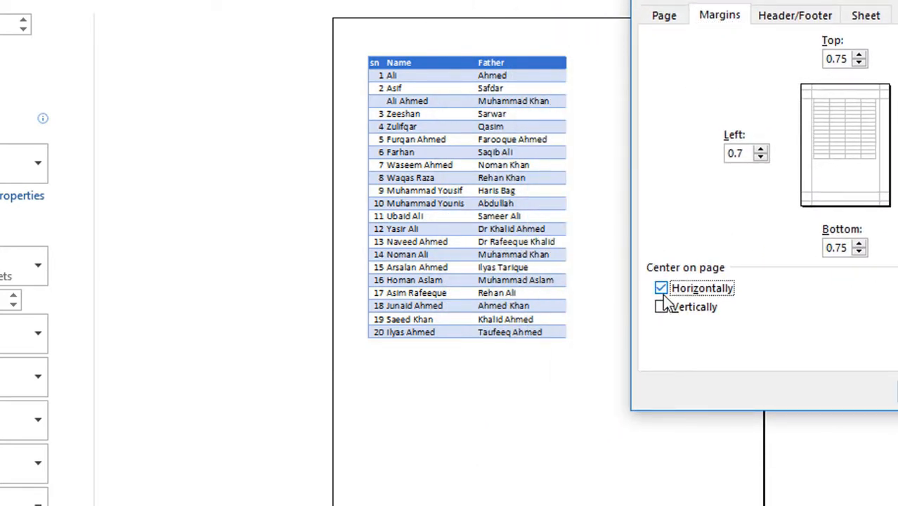
drag(712, 0, 133, 40)
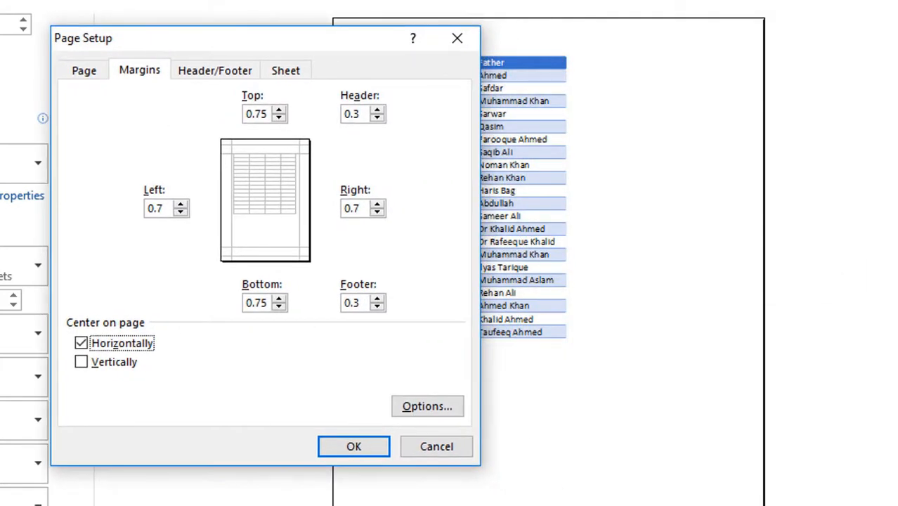
click(362, 446)
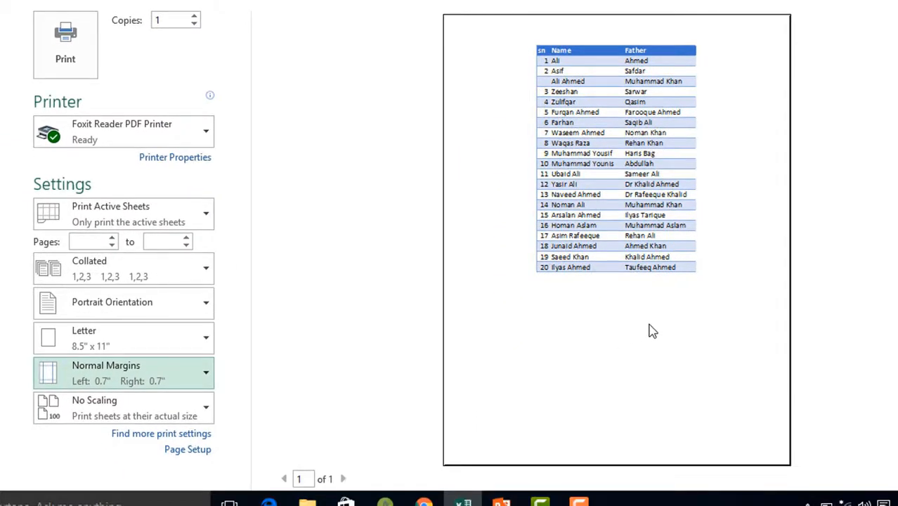
Center the printout vertically on the page as well through the custom margin settings.
click(206, 373)
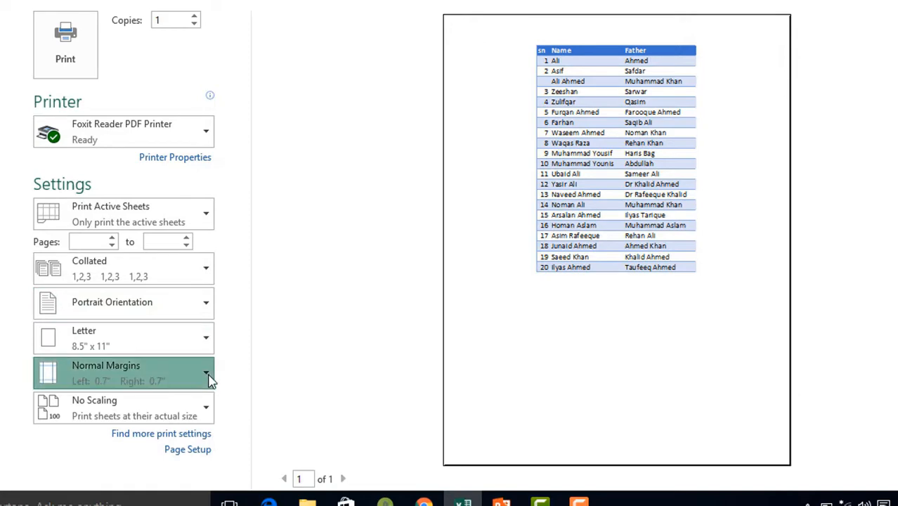
click(78, 345)
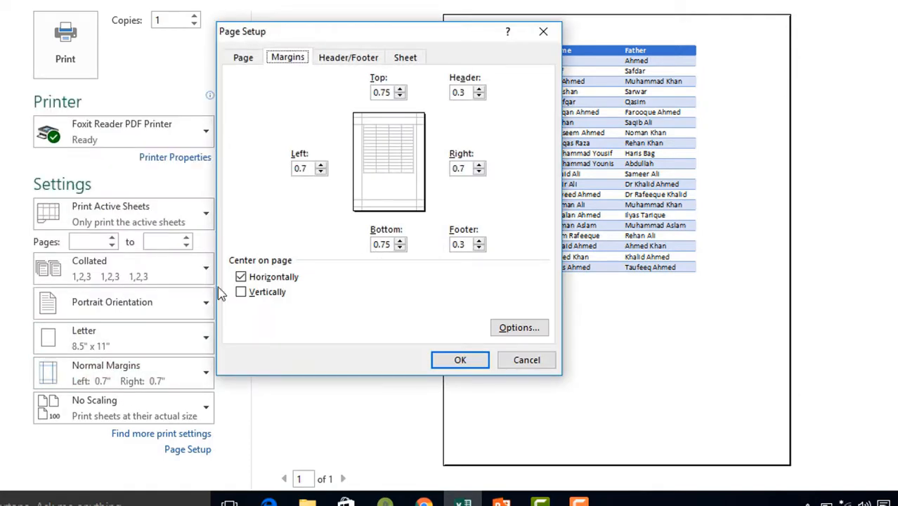
click(241, 292)
click(452, 360)
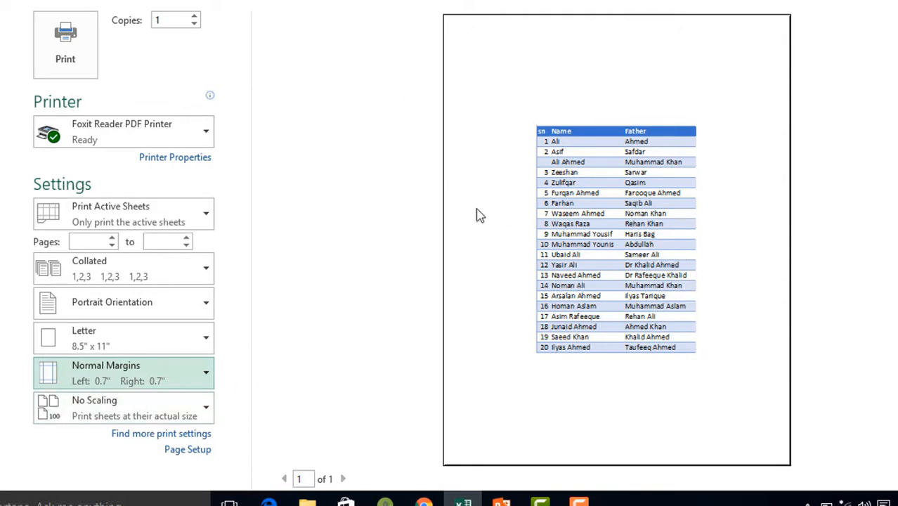
Return to the worksheet and clear its print area.
key(Escape)
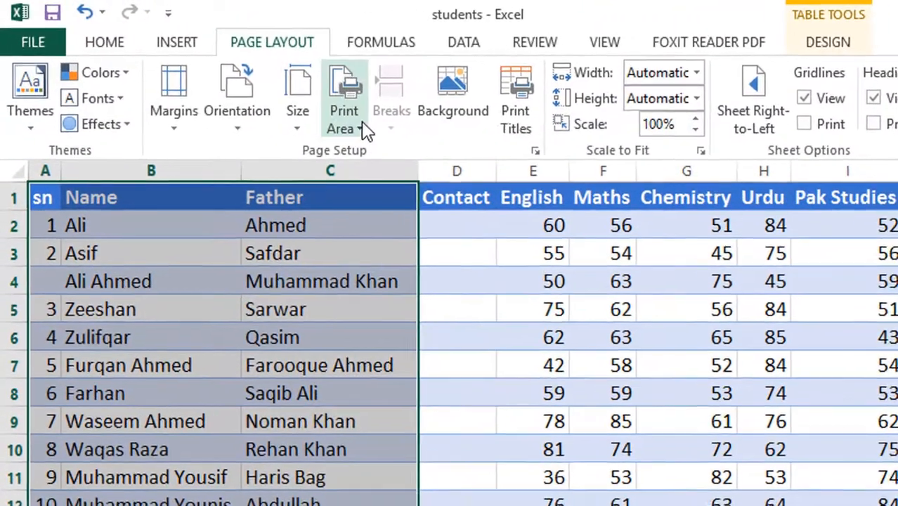
click(203, 72)
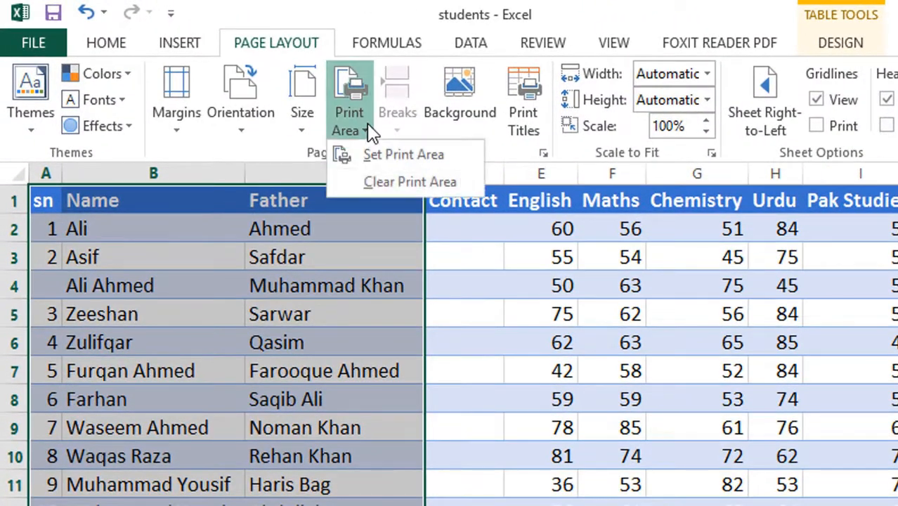
click(385, 182)
click(824, 430)
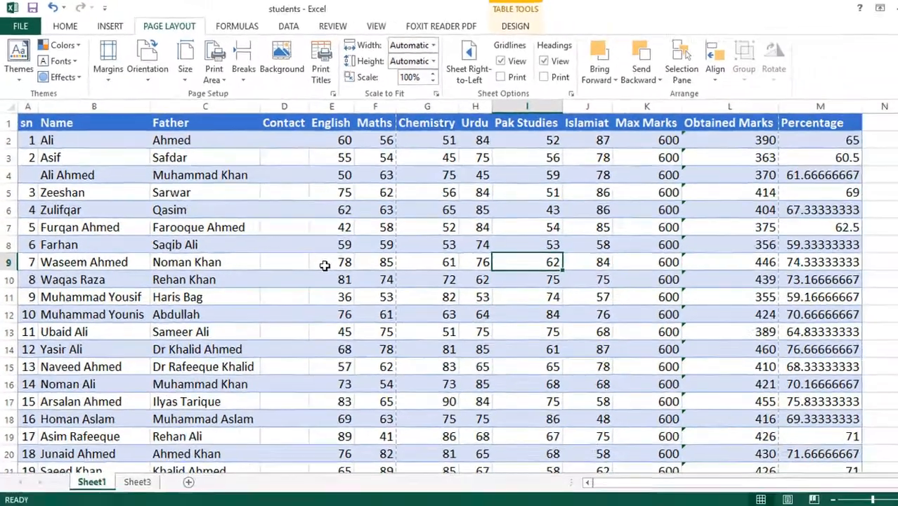
Select the whole student table, examine how it splits across pages in Page Break Preview, and return to Normal view.
drag(26, 123, 825, 350)
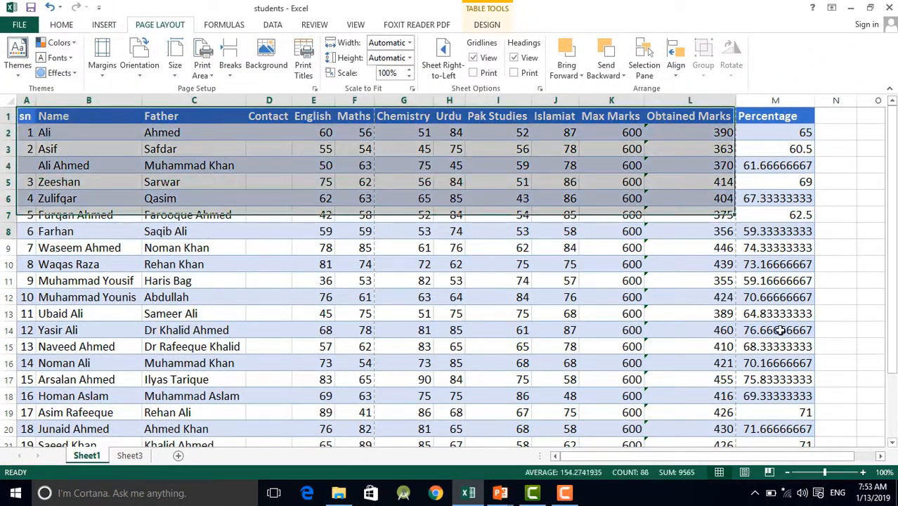
drag(780, 330, 781, 419)
scroll(611, 202, up, 1)
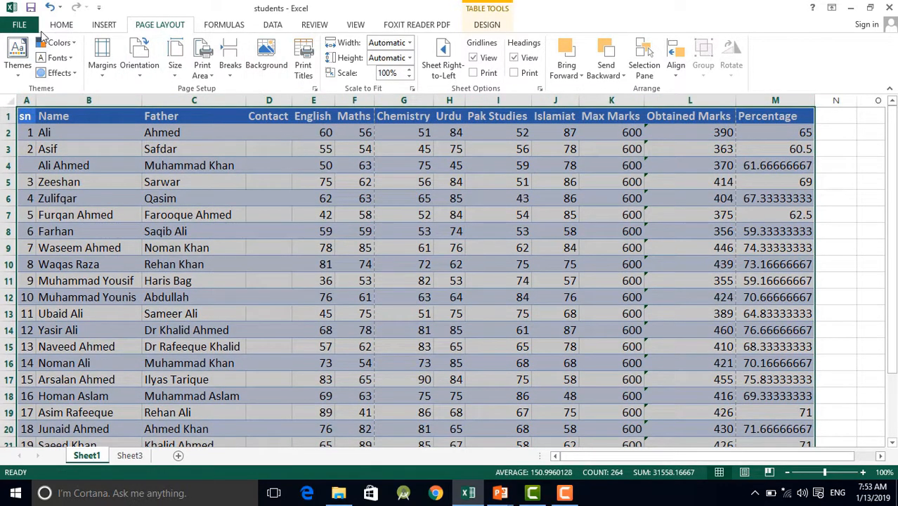
click(770, 476)
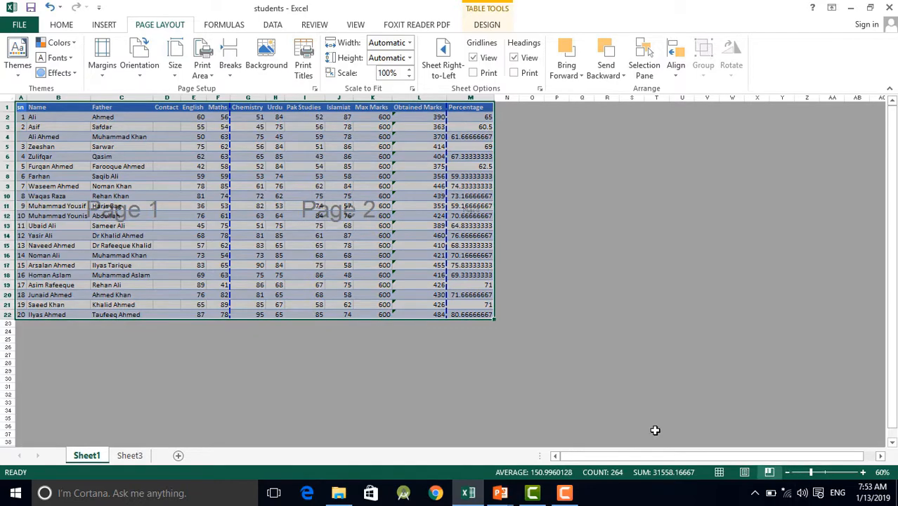
click(719, 472)
click(456, 296)
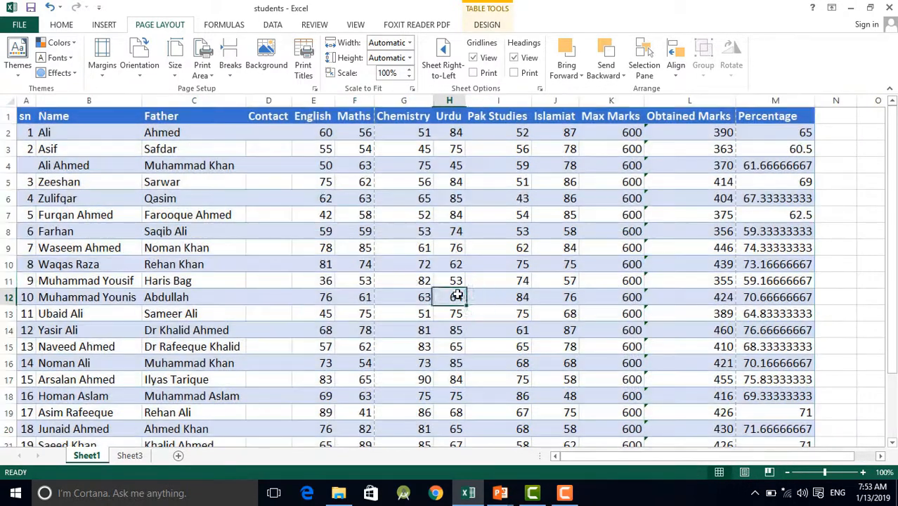
Copy table rows 3 to 22 and paste them directly below the table, starting at cell A23.
scroll(262, 322, down, 2)
scroll(262, 321, down, 2)
scroll(262, 322, up, 2)
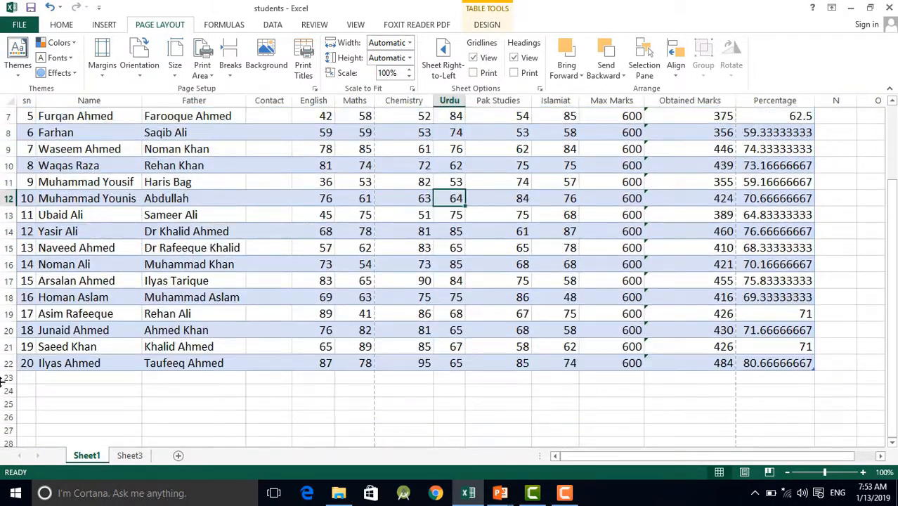
scroll(82, 267, up, 2)
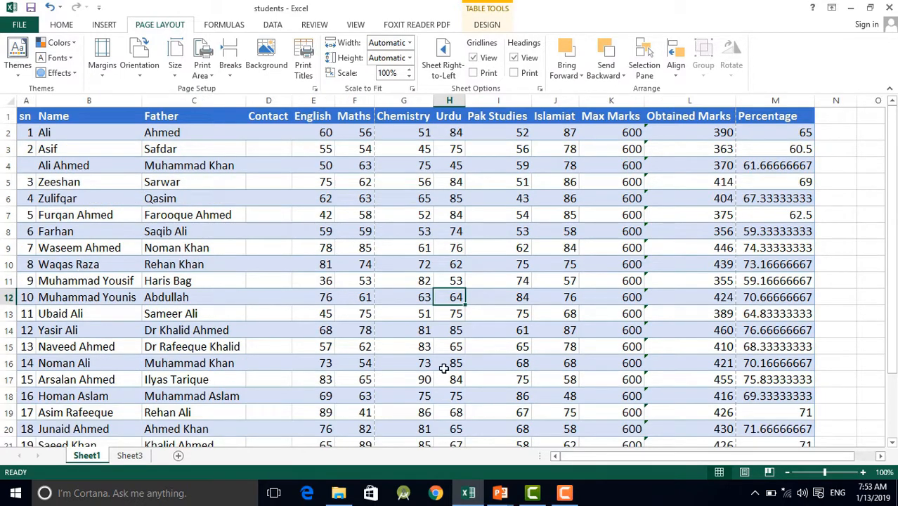
click(788, 473)
click(789, 473)
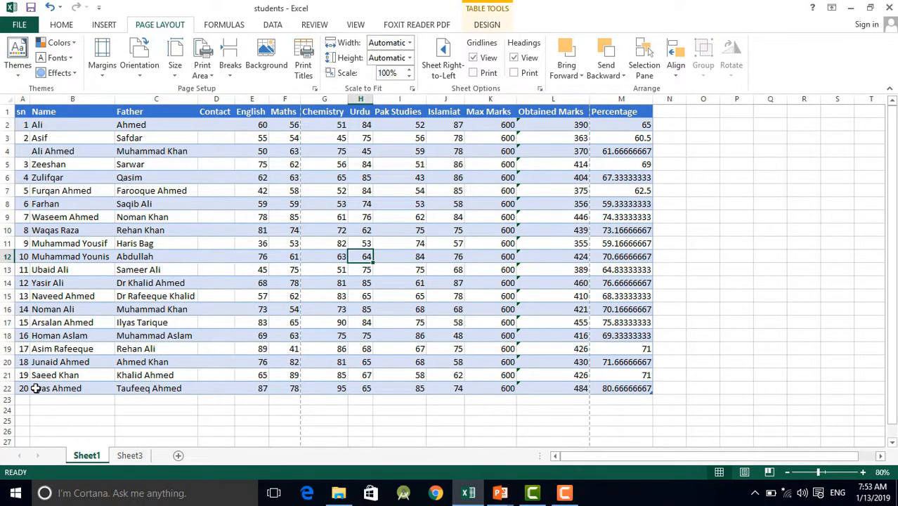
drag(23, 138, 612, 384)
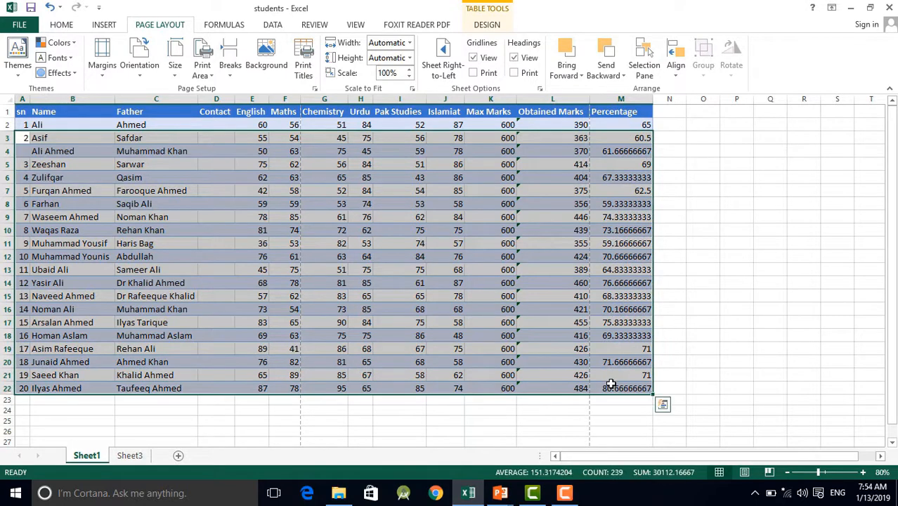
key(ctrl+c)
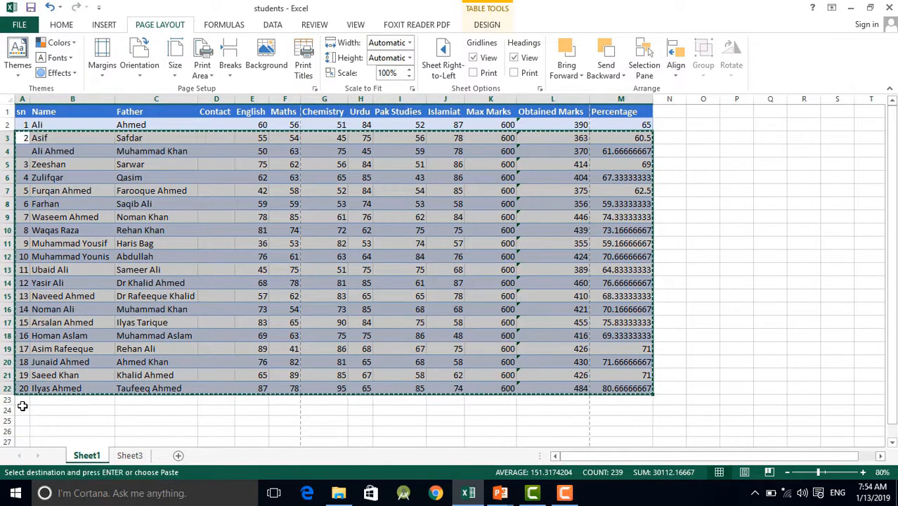
click(28, 400)
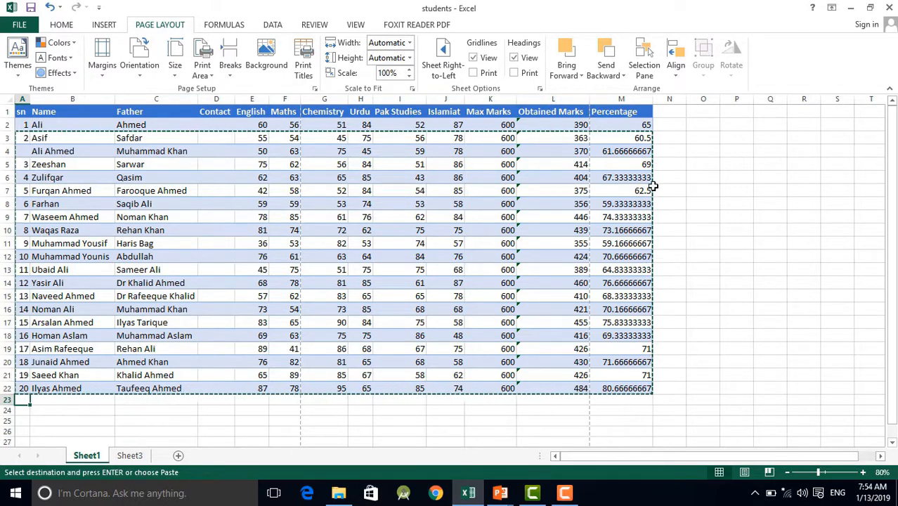
key(ctrl+v)
Paste the copied student rows once more below the extended table, starting at cell A43.
scroll(321, 300, down, 8)
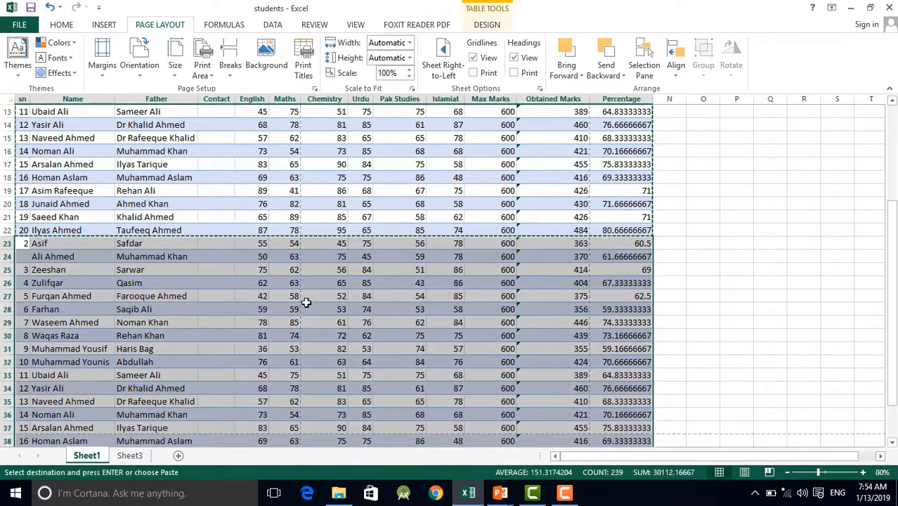
click(19, 348)
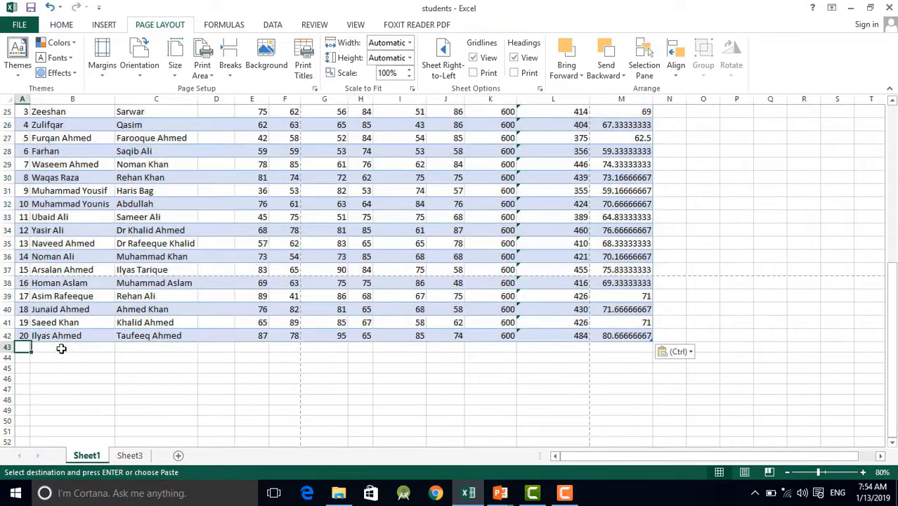
key(ctrl+v)
scroll(492, 320, down, 4)
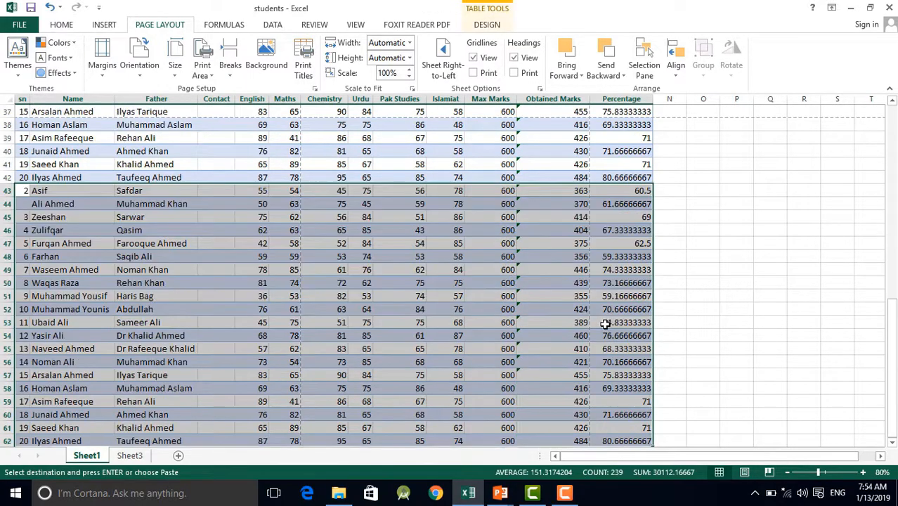
Renumber the sn column by entering 1, 2 and 3 in cells A2 to A4 and filling the series down to row 62.
scroll(770, 348, down, 1)
scroll(774, 355, up, 3)
scroll(28, 120, up, 10)
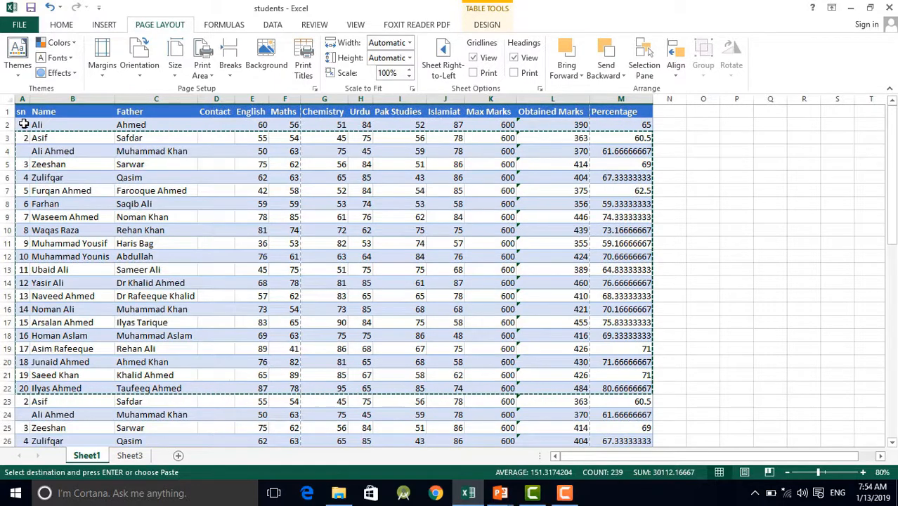
click(23, 124)
key(Return)
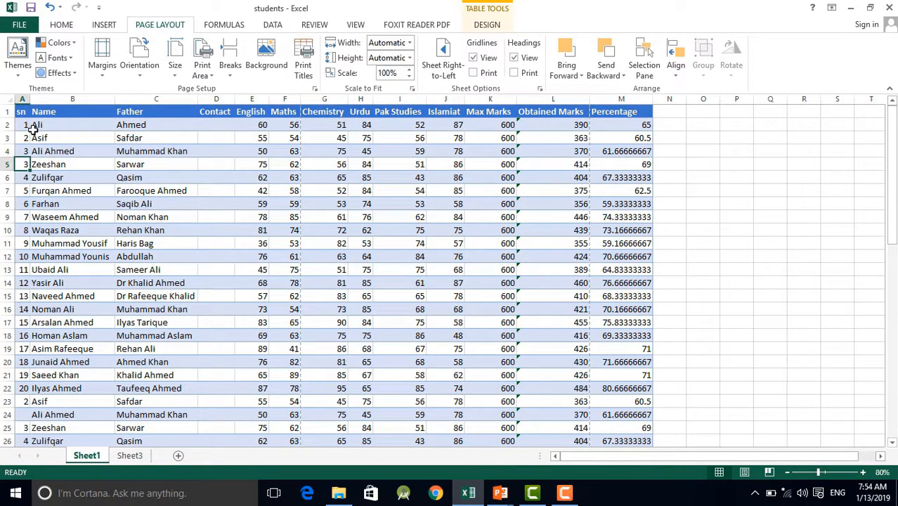
drag(21, 125, 12, 342)
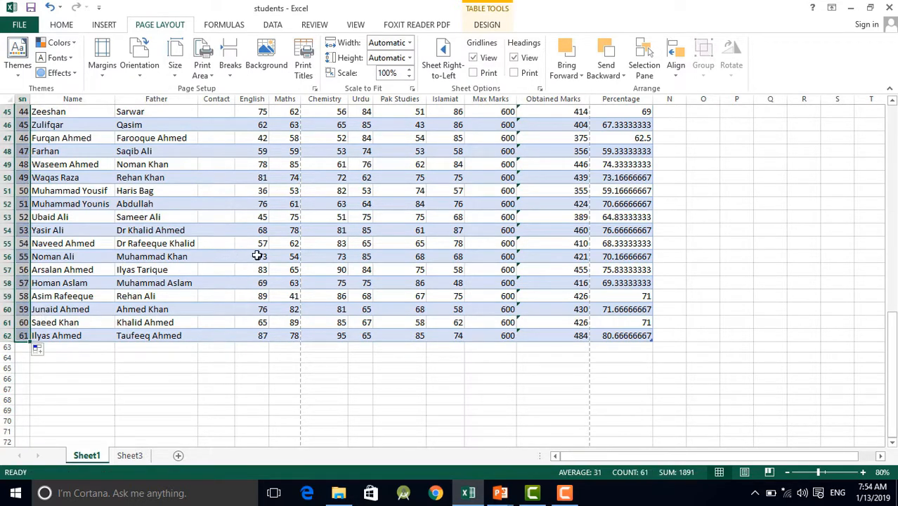
click(109, 336)
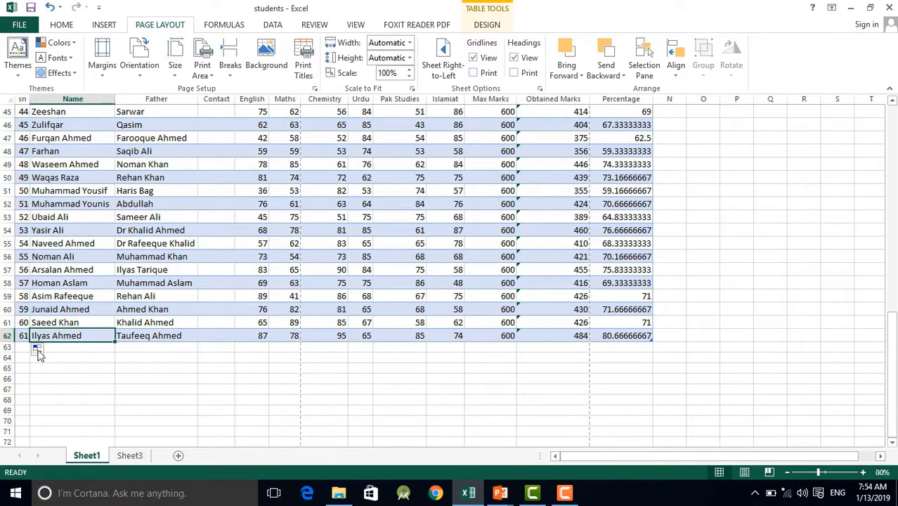
click(23, 347)
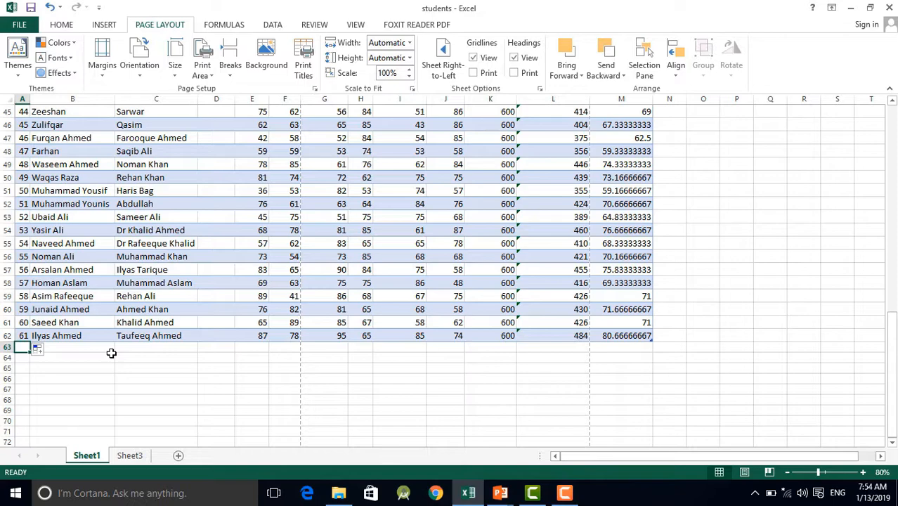
Copy table rows 51 to 62 and paste them directly below the table, starting at cell A63.
scroll(191, 307, up, 6)
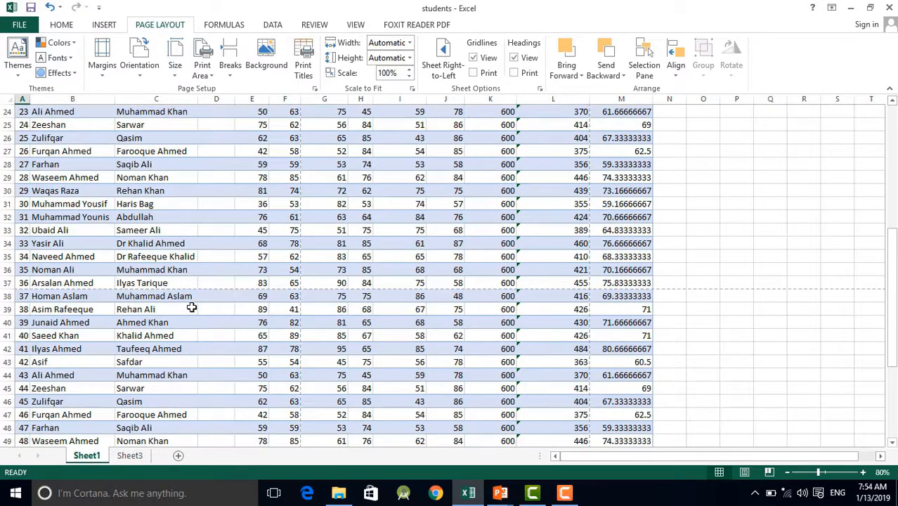
scroll(191, 307, down, 5)
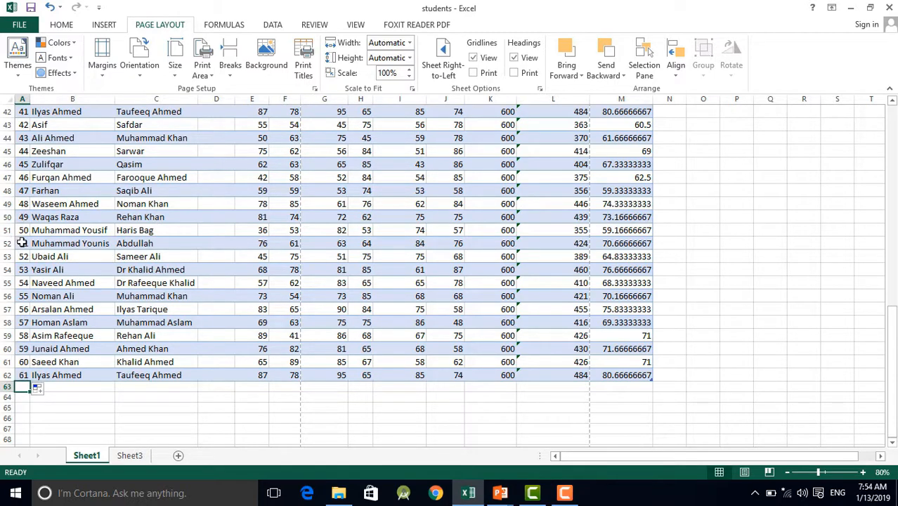
drag(23, 230, 611, 373)
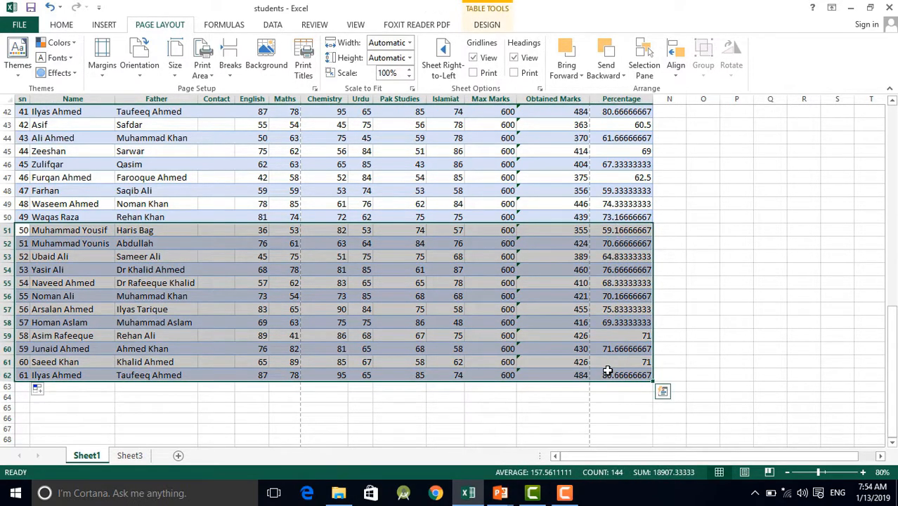
key(ctrl+c)
click(22, 387)
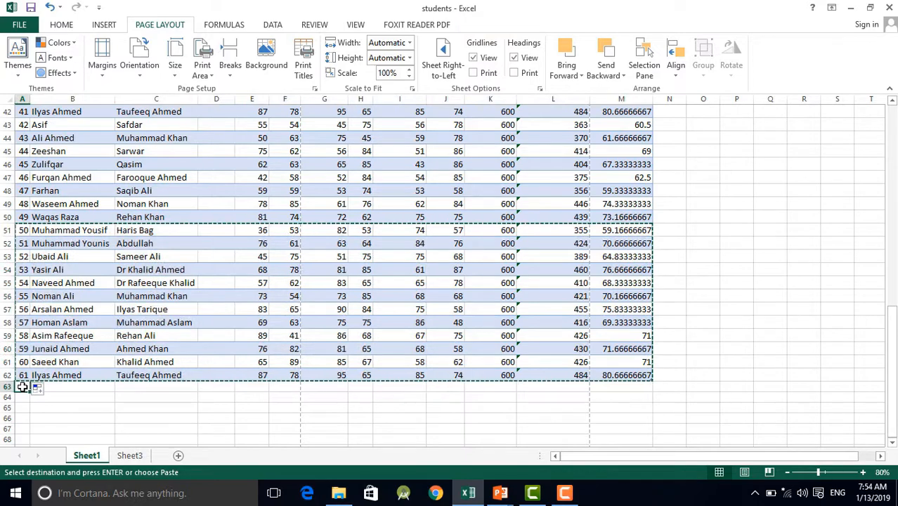
key(ctrl+v)
scroll(140, 372, down, 2)
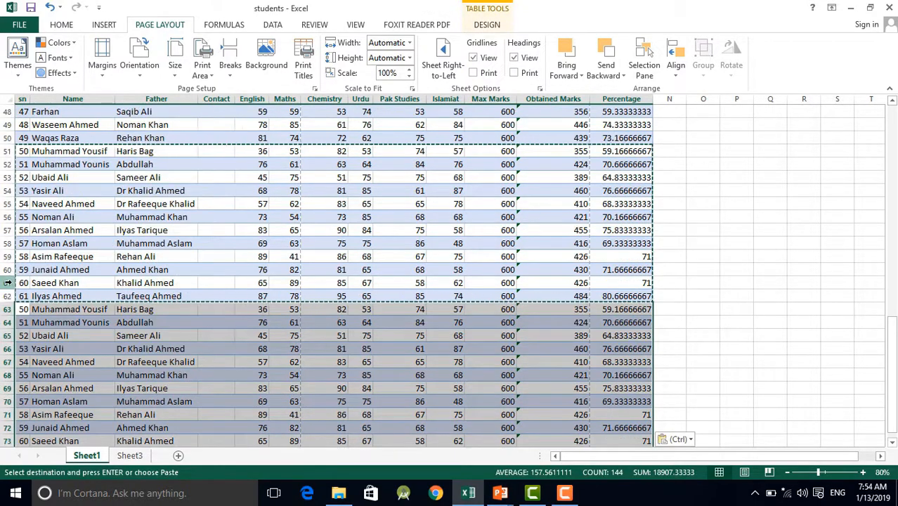
Continue the sn number series from row 62 down to row 73, producing 62 to 72.
click(23, 296)
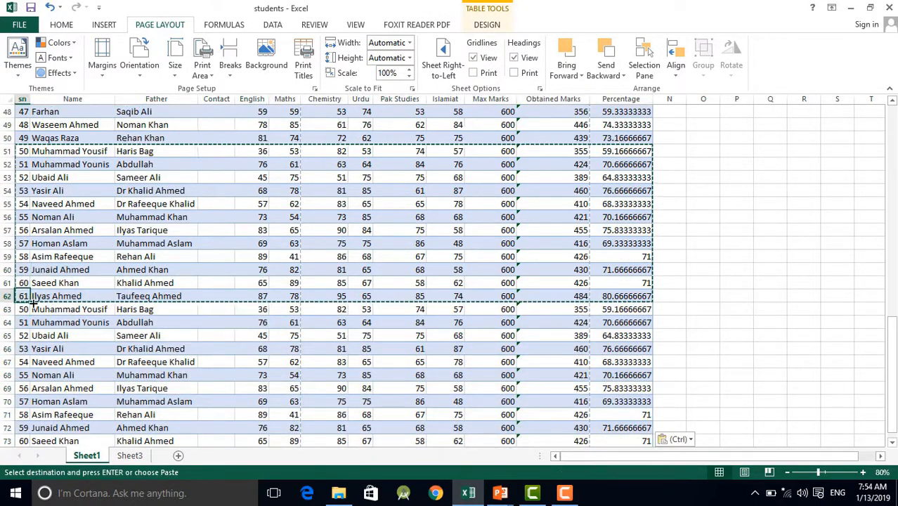
drag(24, 270, 29, 442)
scroll(87, 372, down, 4)
click(404, 374)
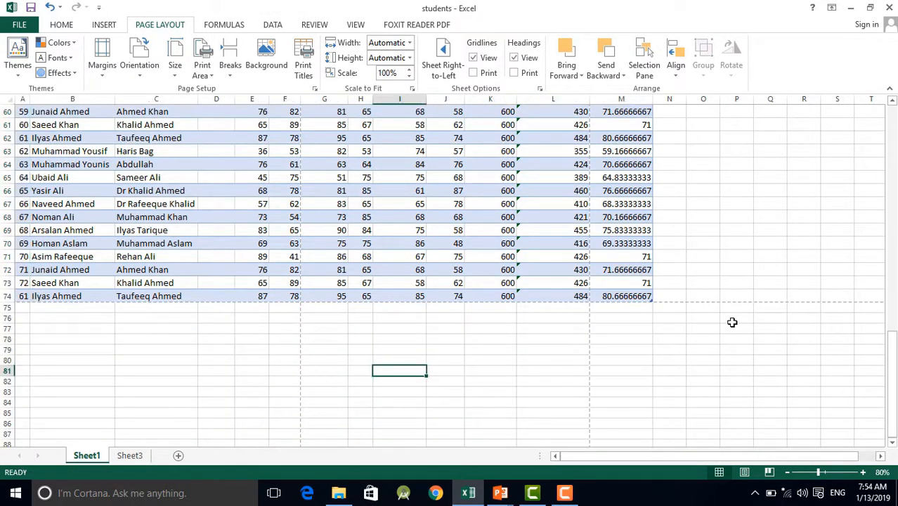
Examine how the extended table splits across pages in Page Break Preview, and return to Normal view.
scroll(734, 323, up, 18)
scroll(733, 323, up, 2)
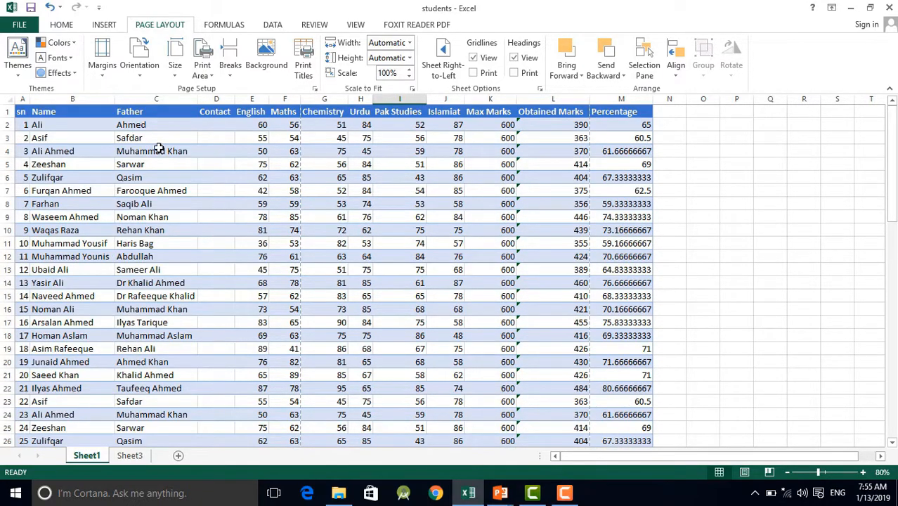
click(769, 472)
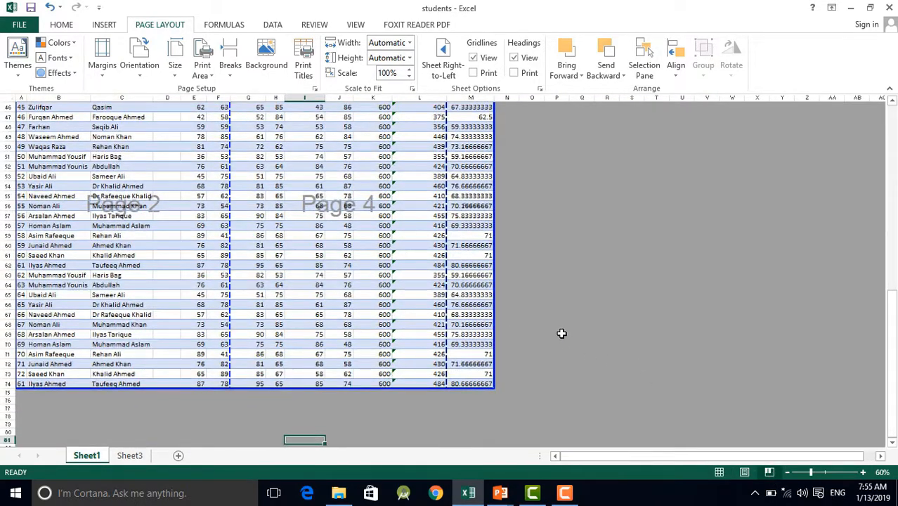
scroll(563, 333, up, 2)
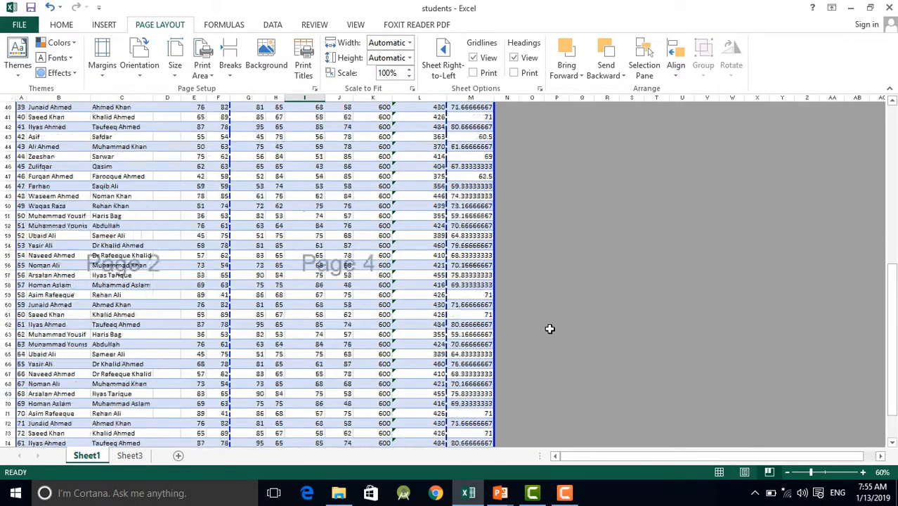
scroll(549, 329, down, 3)
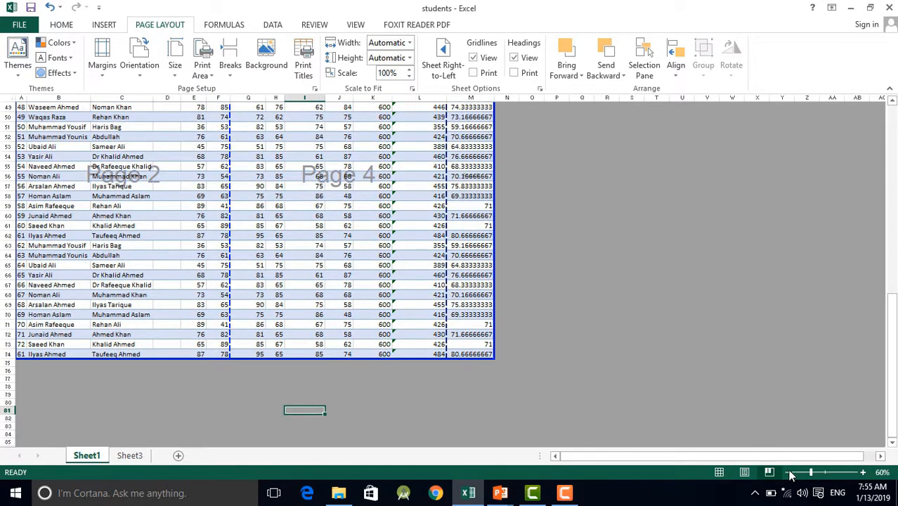
click(788, 472)
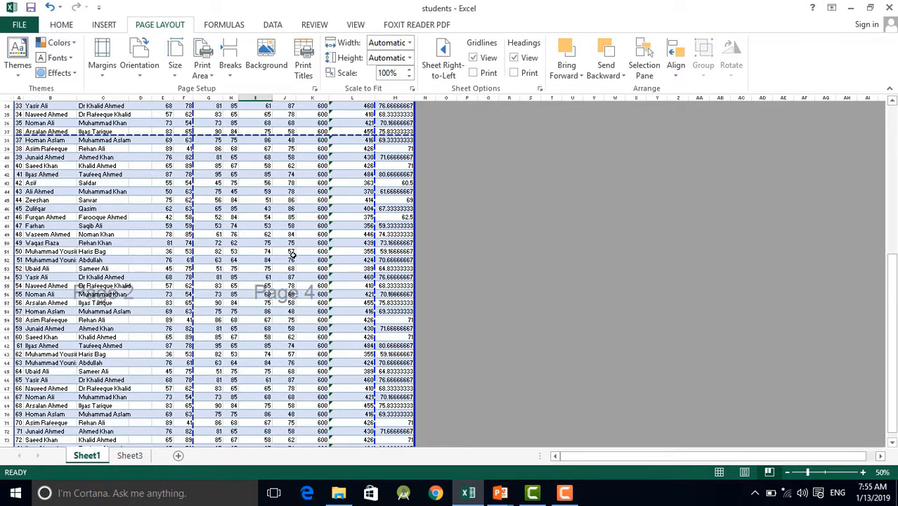
scroll(301, 221, down, 1)
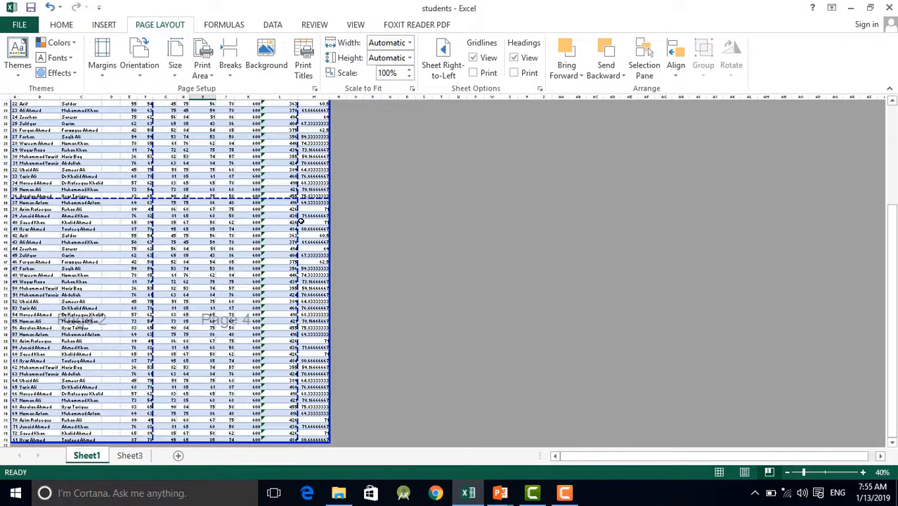
scroll(301, 222, down, 1)
scroll(298, 222, up, 1)
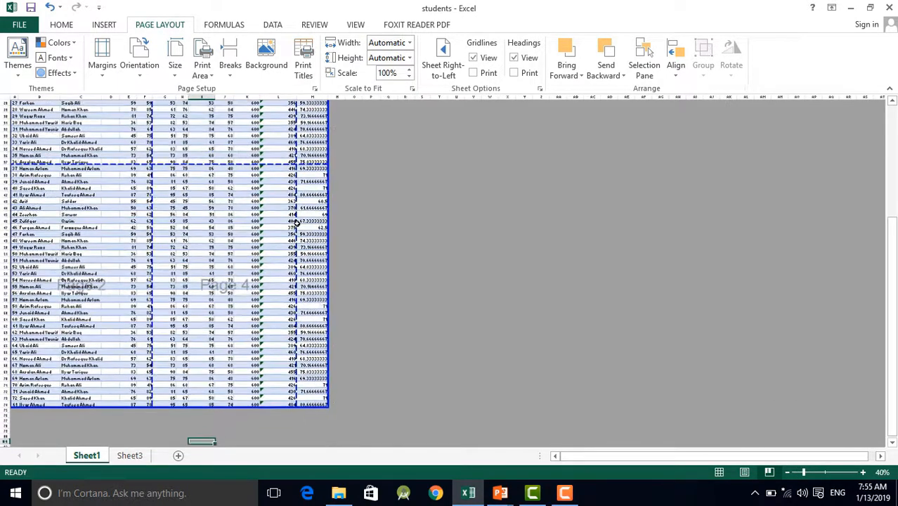
scroll(415, 232, up, 8)
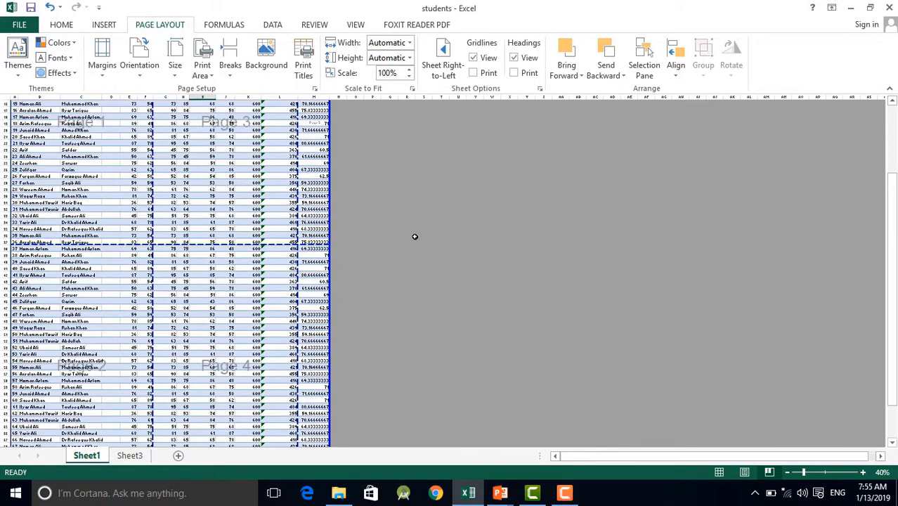
scroll(410, 239, up, 1)
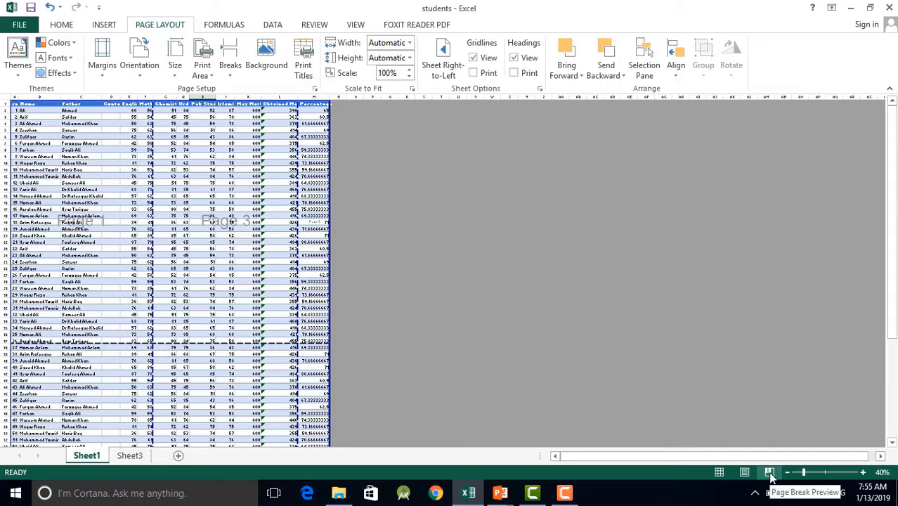
click(719, 474)
Select the whole student table through row 74 and set its font size to 18.
drag(630, 500, 610, 378)
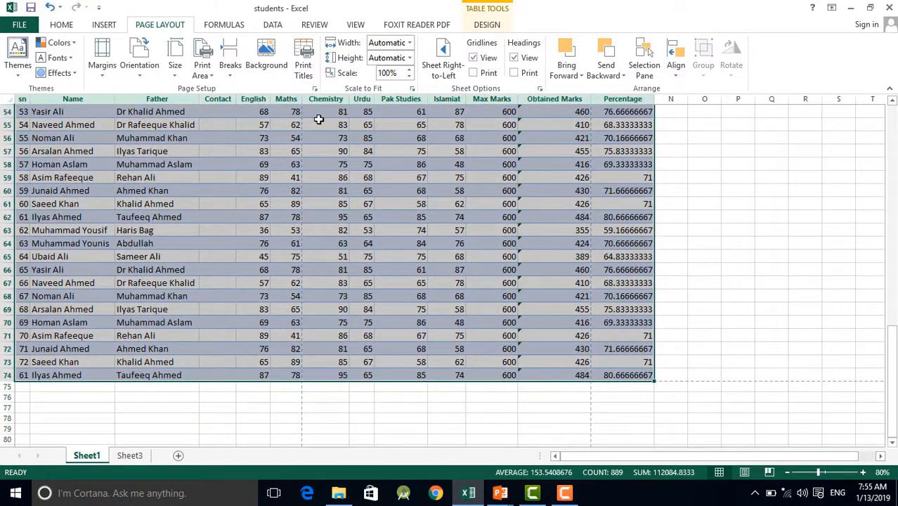
click(69, 28)
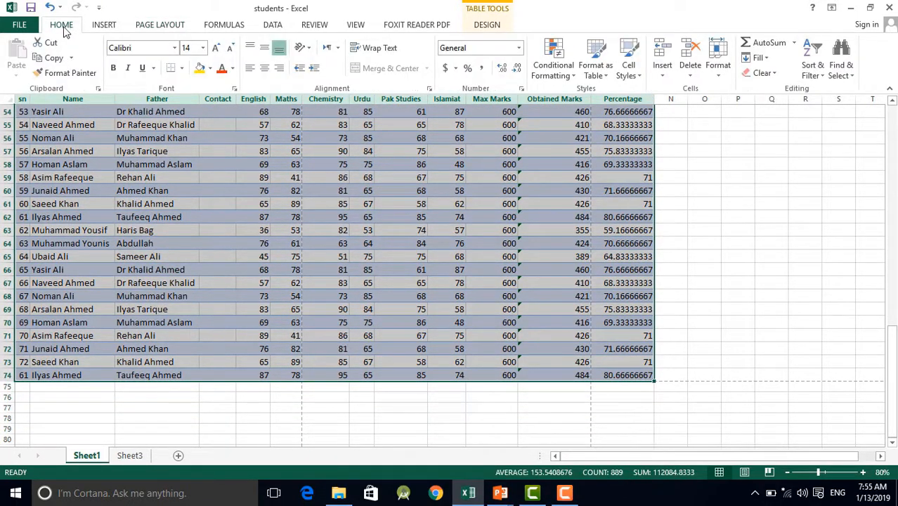
click(216, 47)
click(216, 48)
click(216, 48)
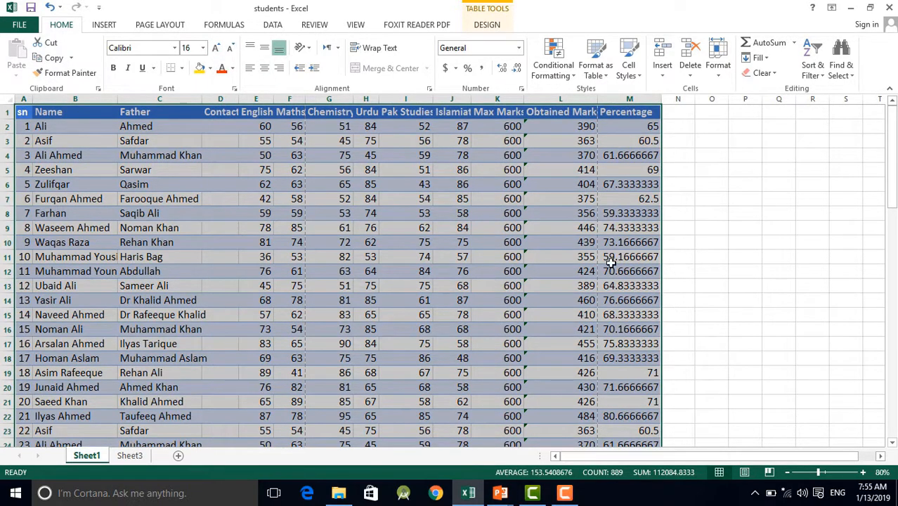
click(216, 48)
click(216, 48)
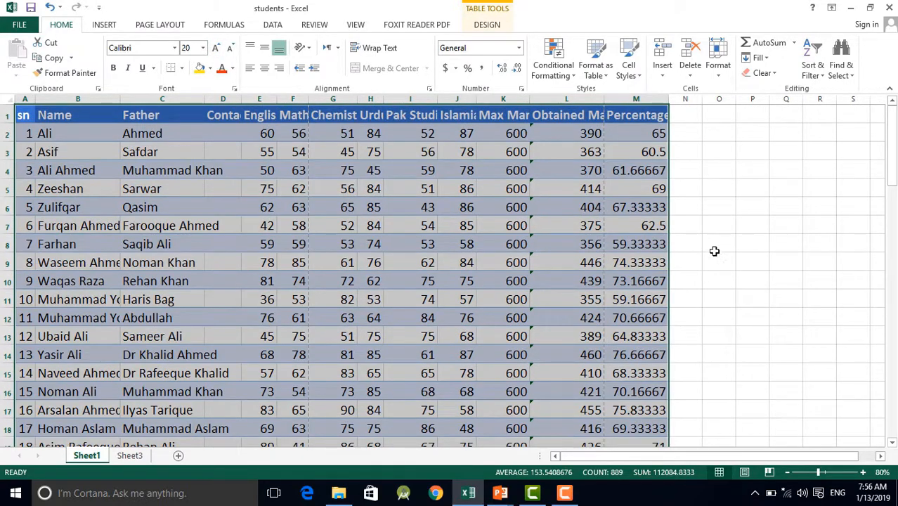
click(230, 48)
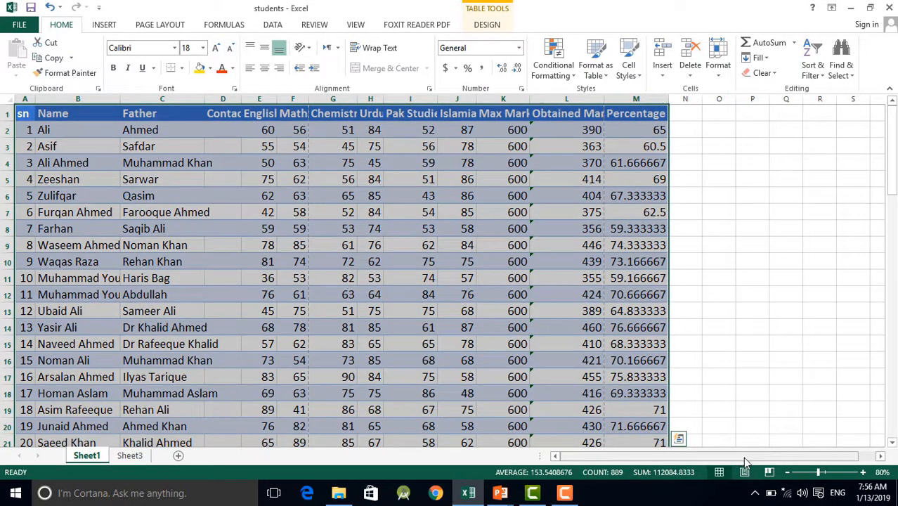
Check in Page Break Preview how the table with 18-point text divides into pages, and return to Normal view.
click(770, 473)
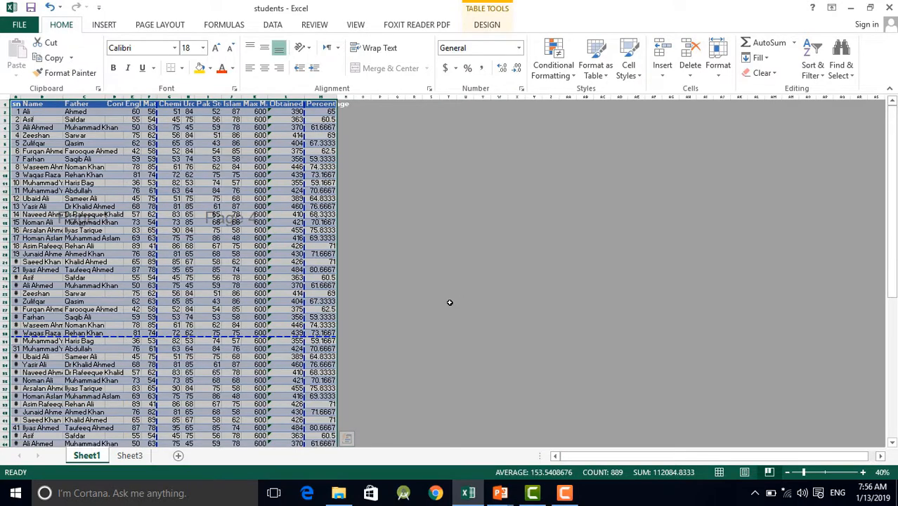
scroll(450, 302, down, 8)
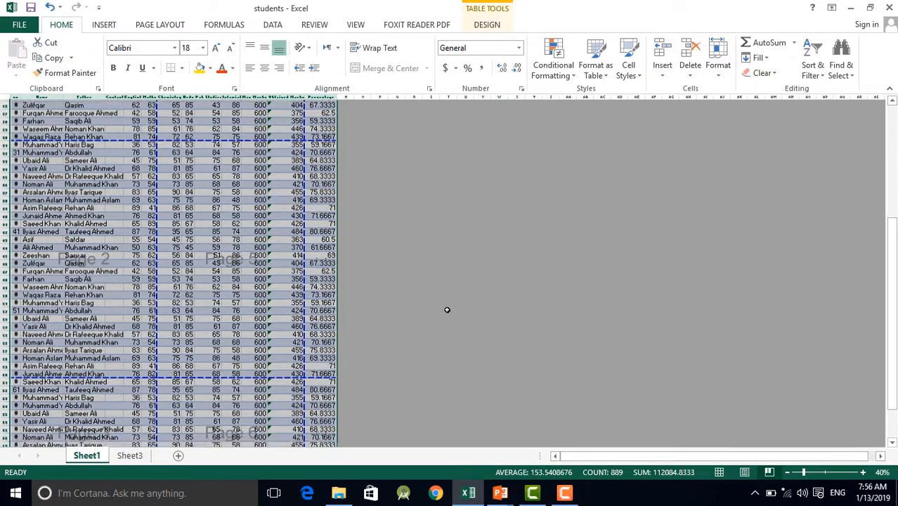
scroll(447, 310, down, 5)
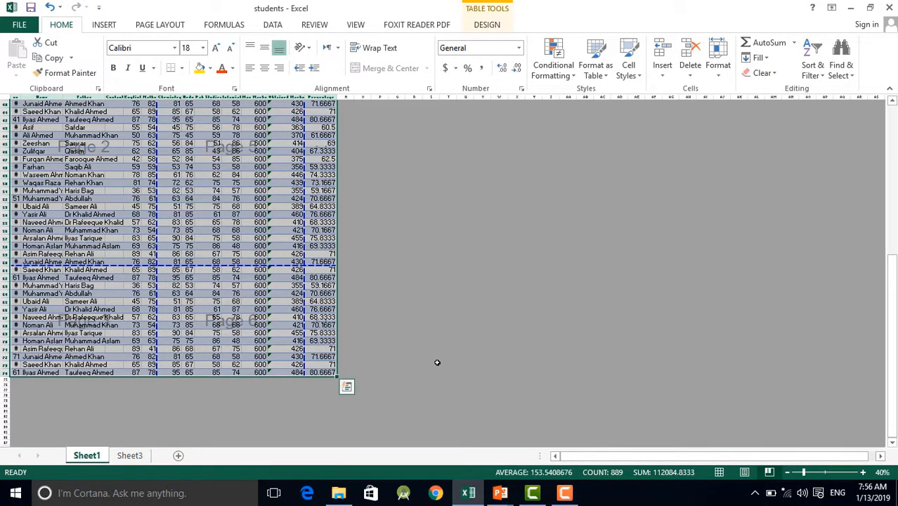
scroll(357, 334, up, 12)
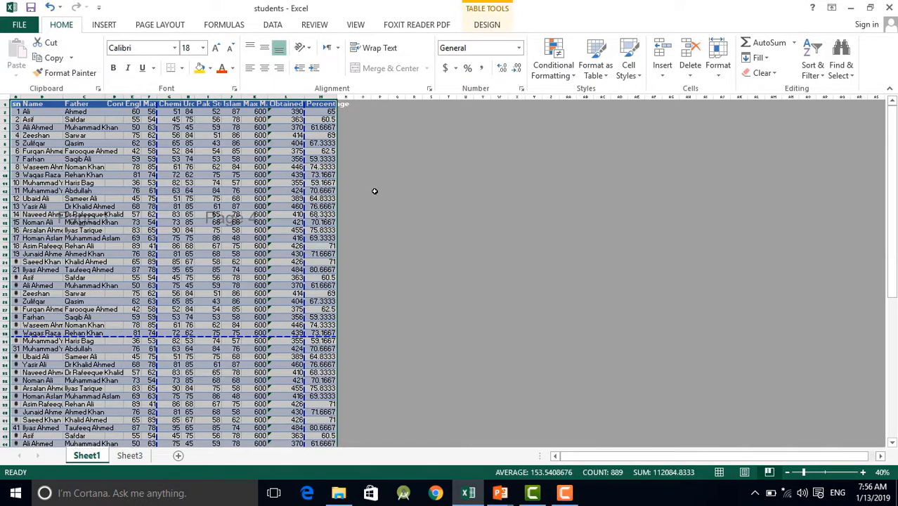
click(719, 472)
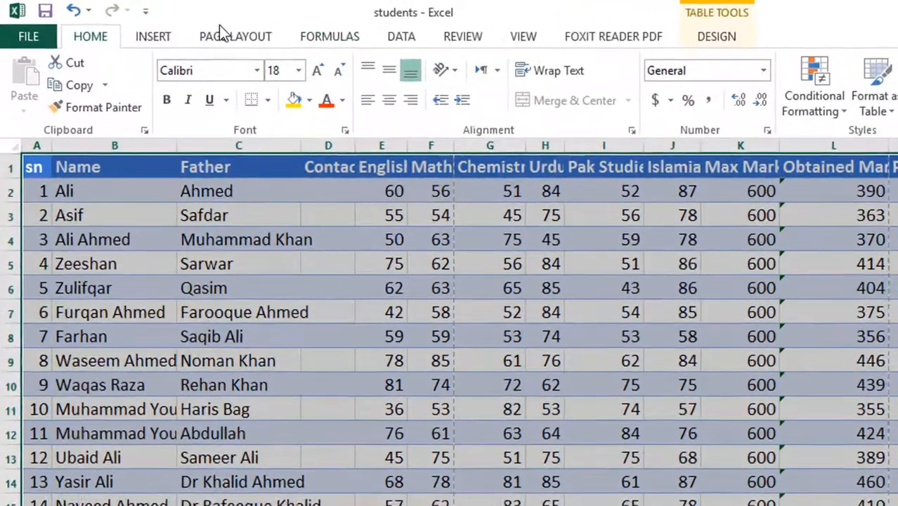
Go to the print preview from the Print Titles page setup and set the page orientation to Landscape.
click(232, 35)
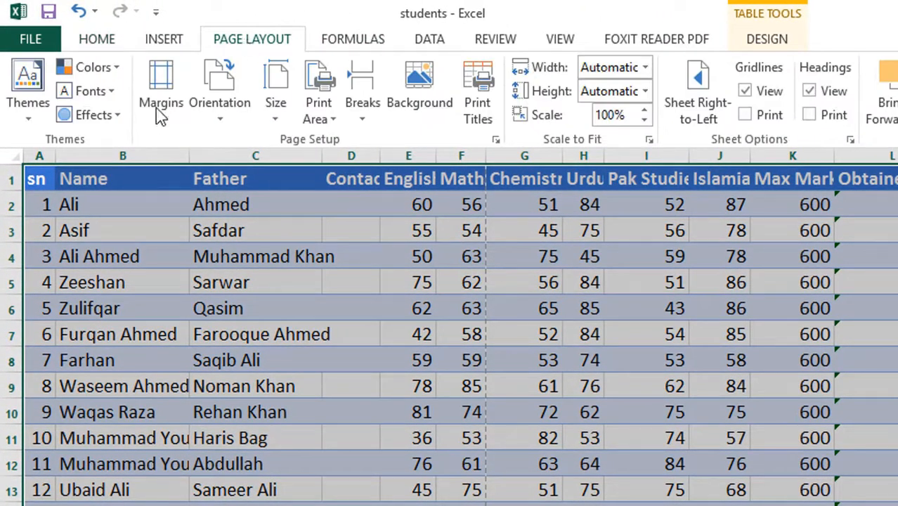
click(481, 78)
drag(595, 151, 892, 151)
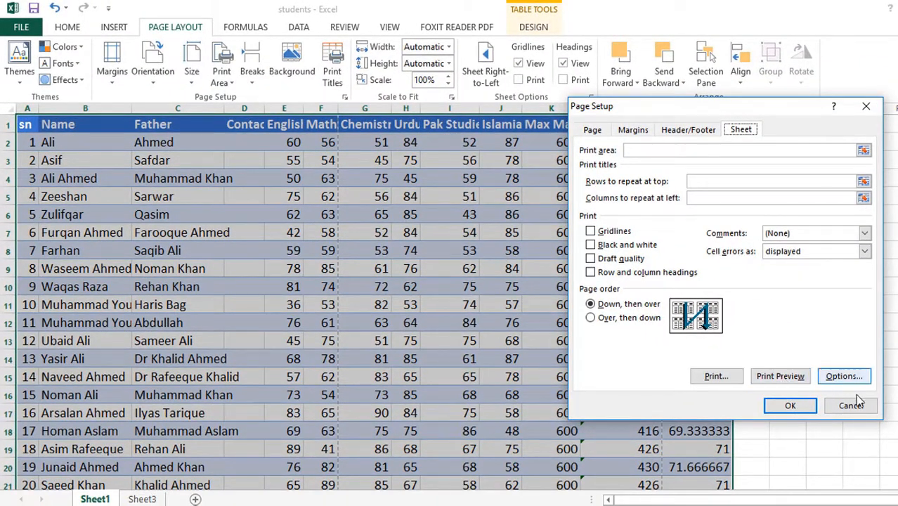
click(793, 379)
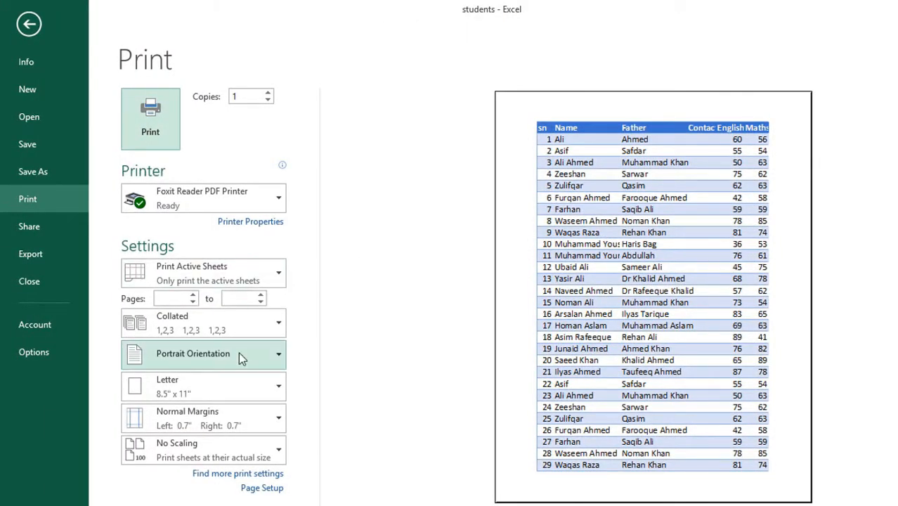
click(246, 355)
click(190, 412)
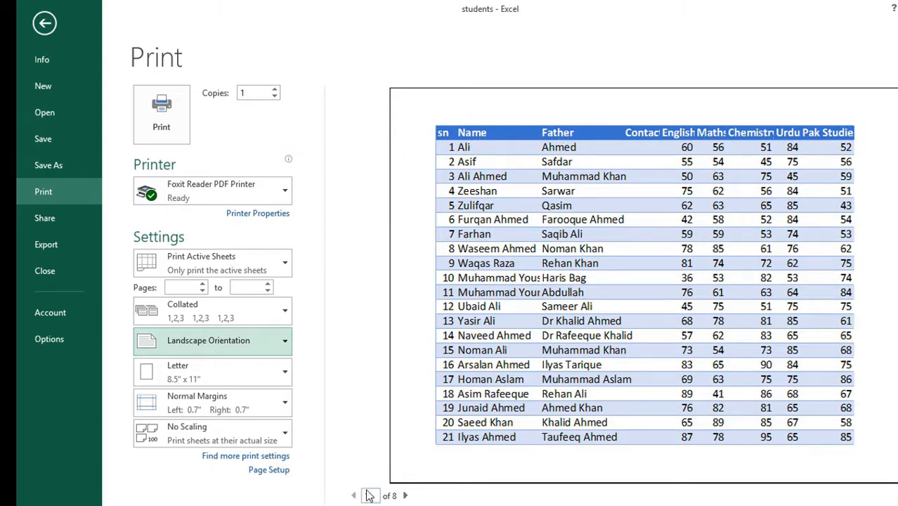
Page forward and back through the landscape print preview to check which pages carry the header row, and return to the sheet.
click(406, 497)
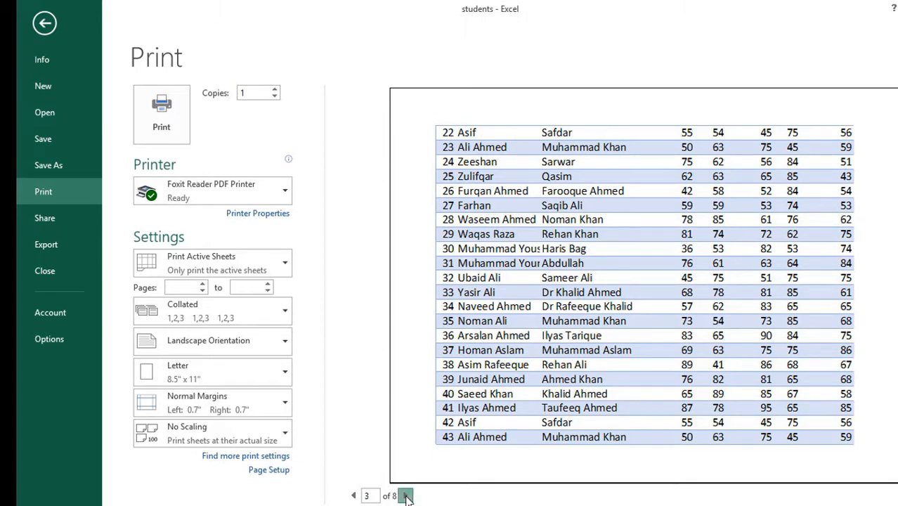
click(405, 497)
click(406, 496)
click(406, 496)
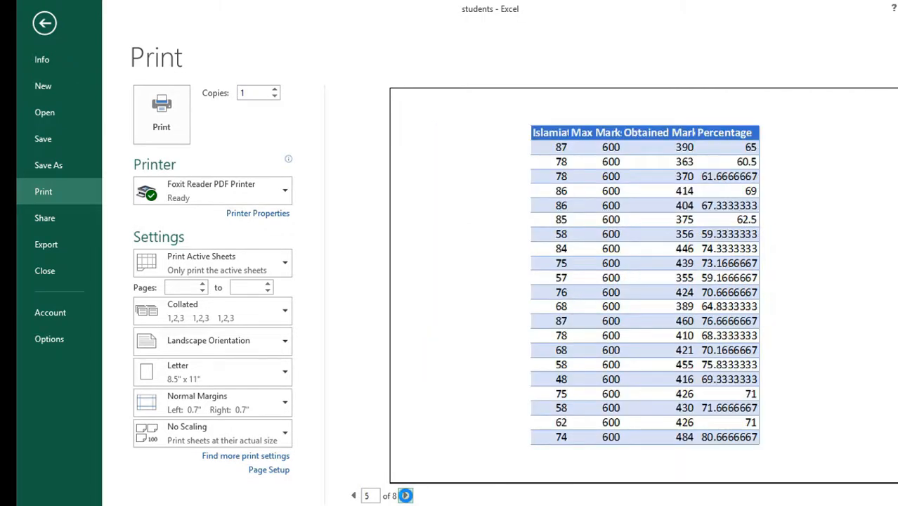
click(405, 497)
click(406, 496)
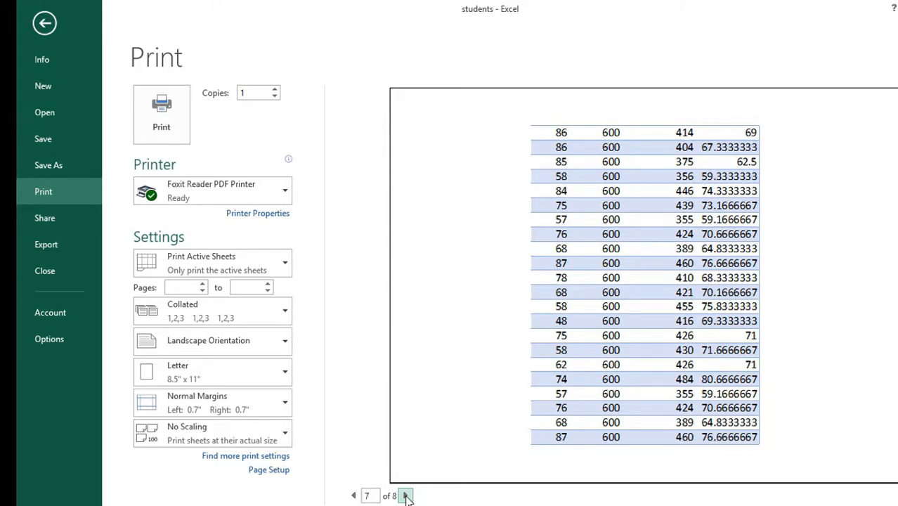
click(405, 496)
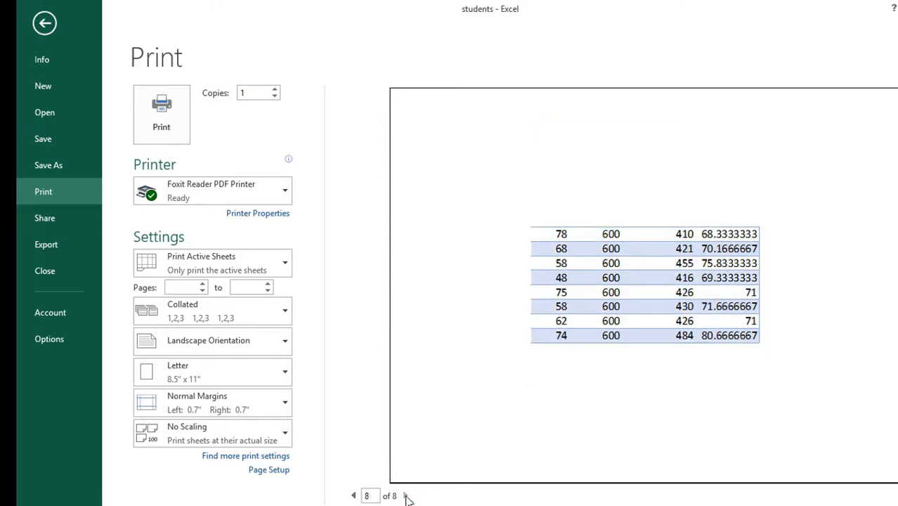
click(353, 496)
click(353, 497)
click(353, 496)
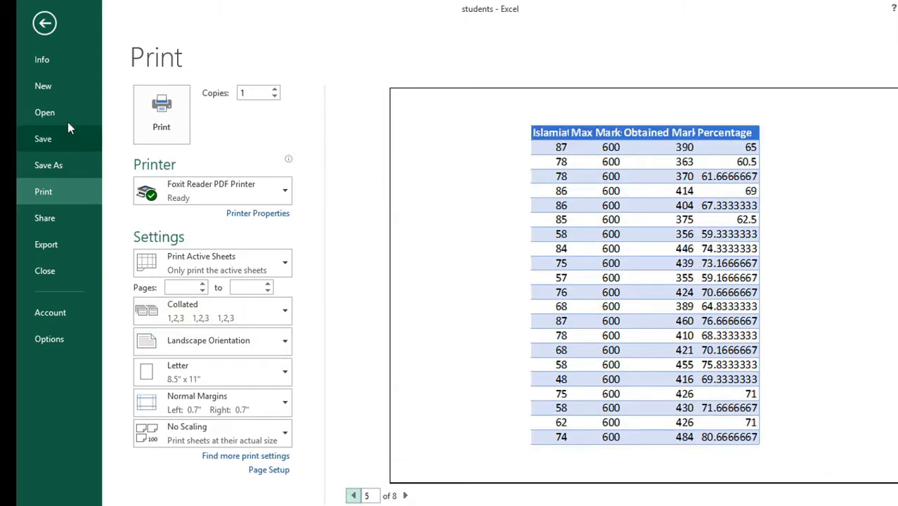
click(44, 25)
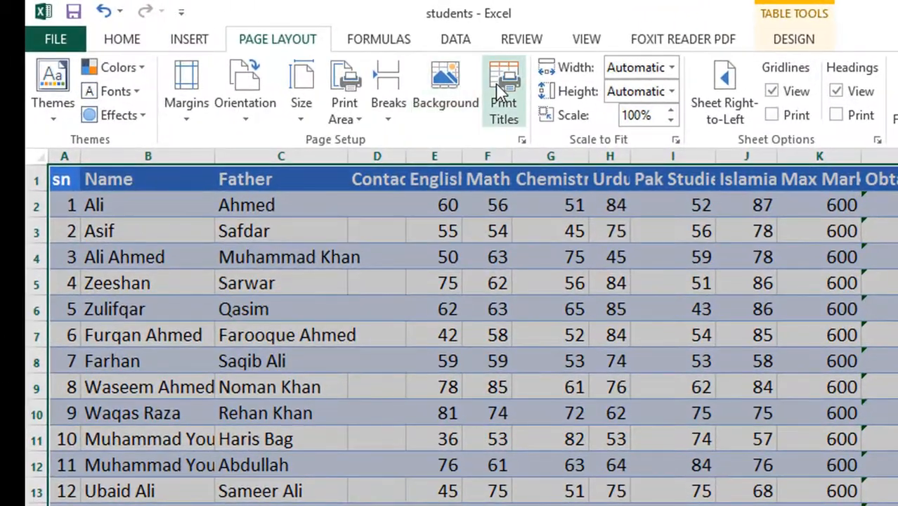
Set row 1 ($1:$1) as the print title row repeating at the top of every page, and show the print preview.
click(505, 83)
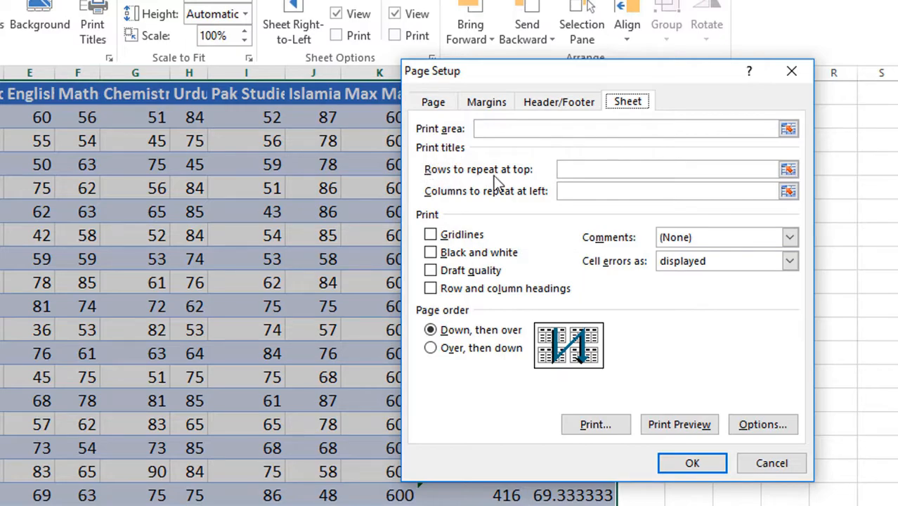
click(587, 173)
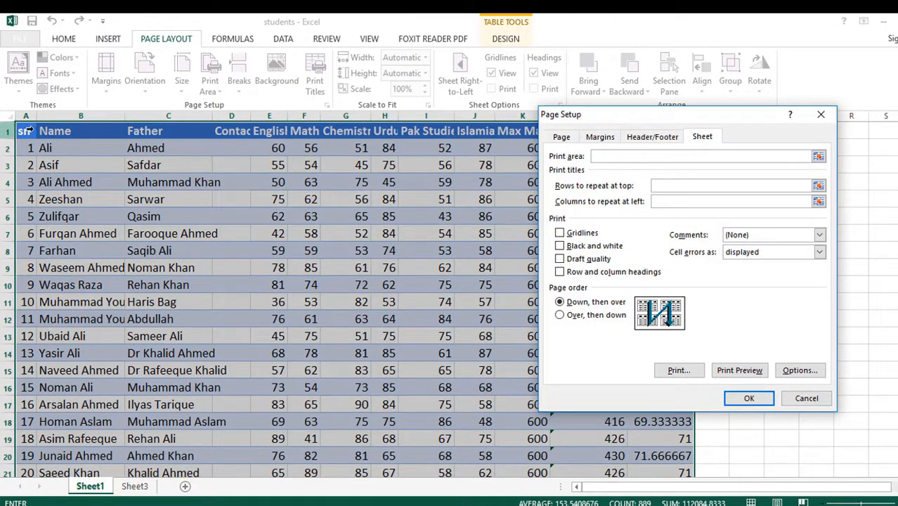
click(14, 131)
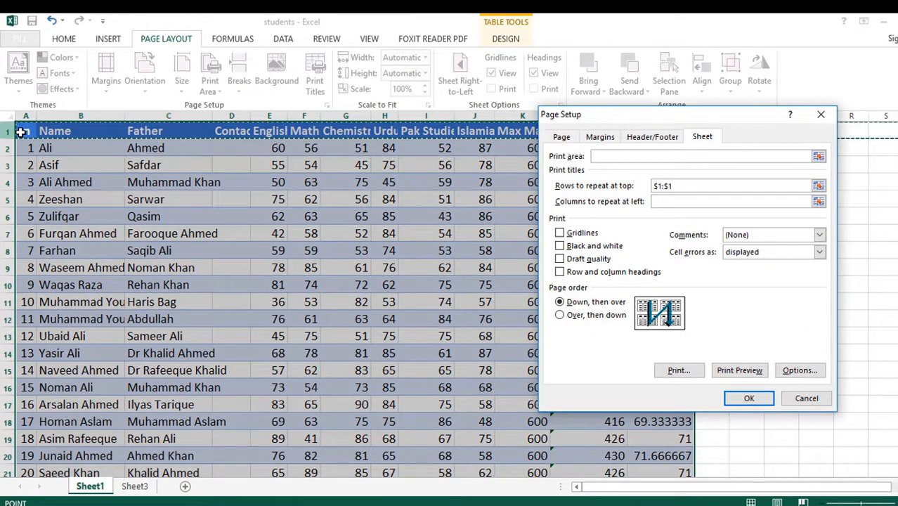
click(742, 372)
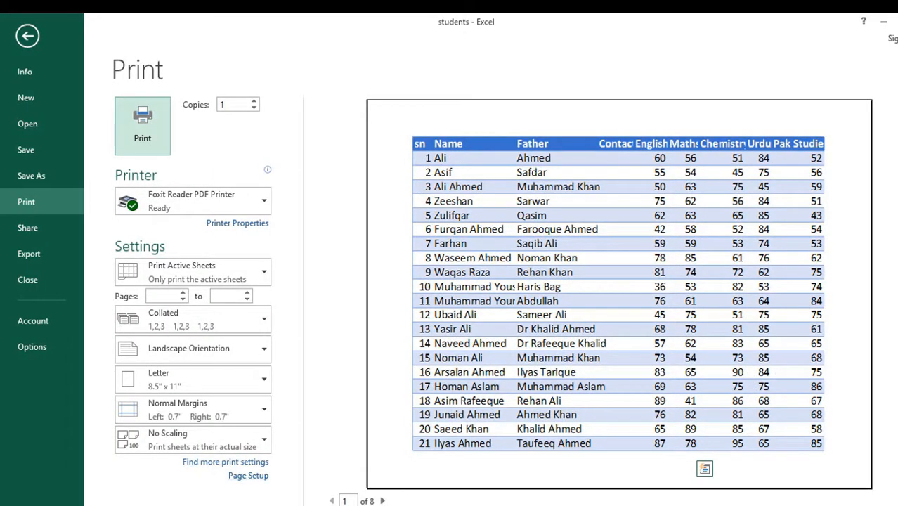
Check the repeated header row on all pages of the print preview, and return to the sheet.
click(382, 501)
click(382, 500)
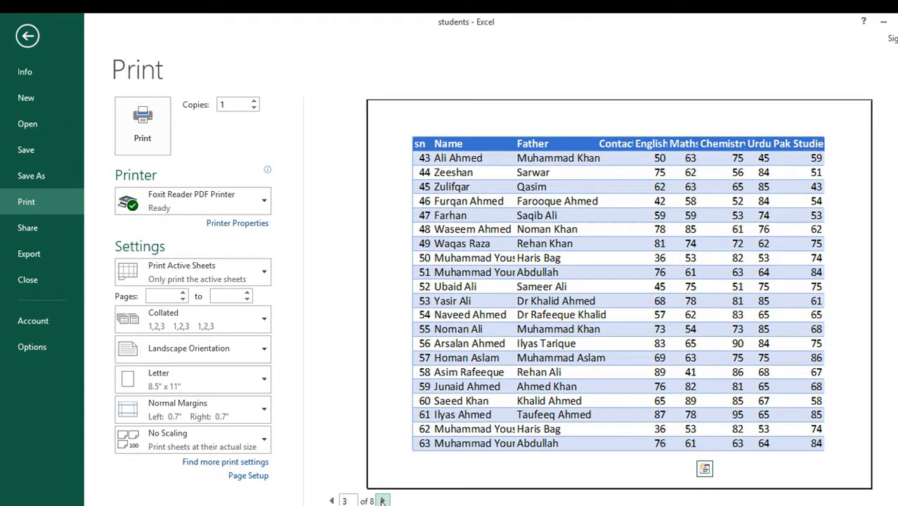
click(382, 500)
click(382, 501)
click(383, 500)
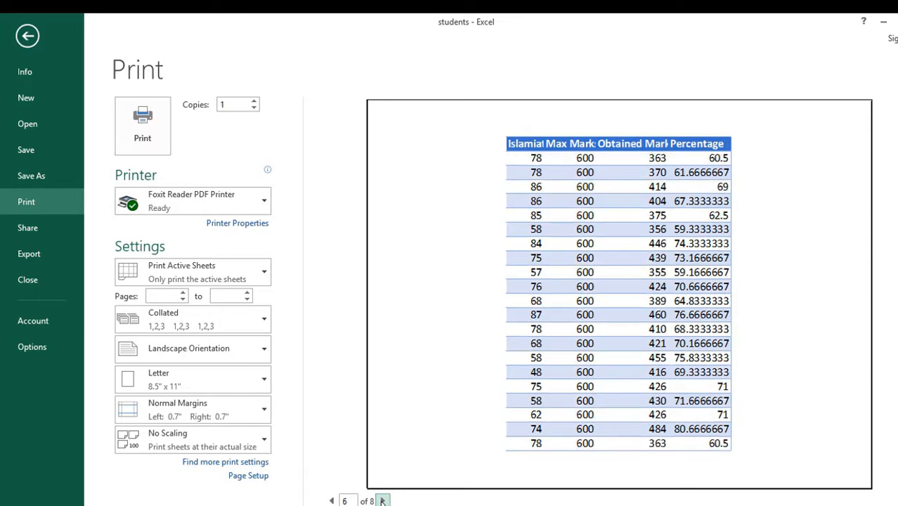
click(382, 500)
click(383, 500)
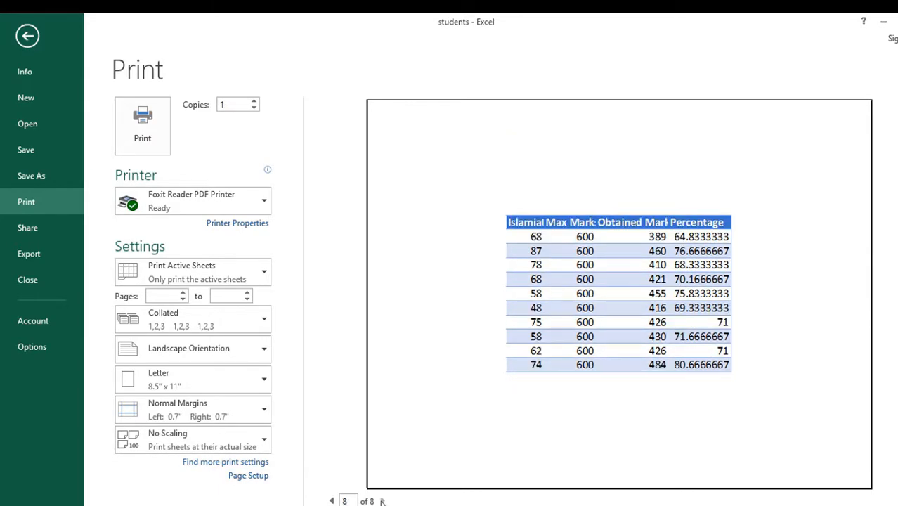
click(331, 501)
click(331, 500)
click(331, 500)
click(331, 501)
click(331, 500)
click(331, 500)
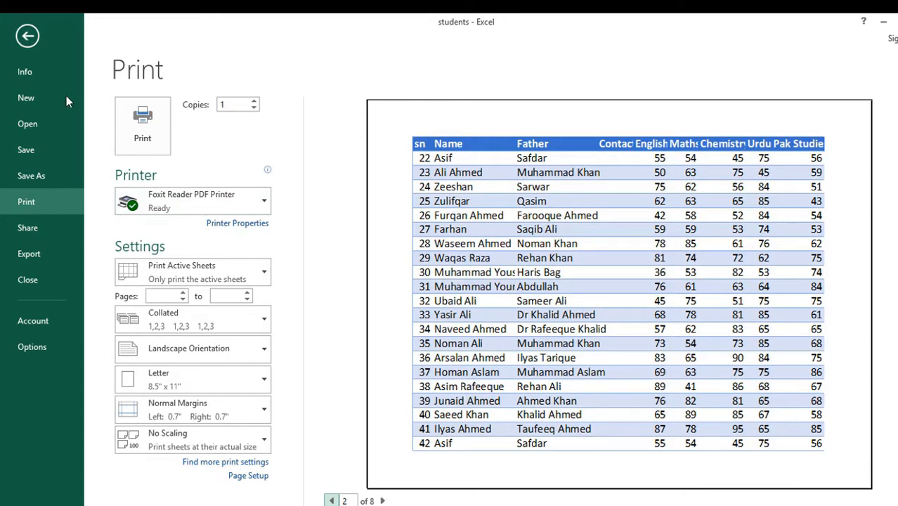
click(28, 35)
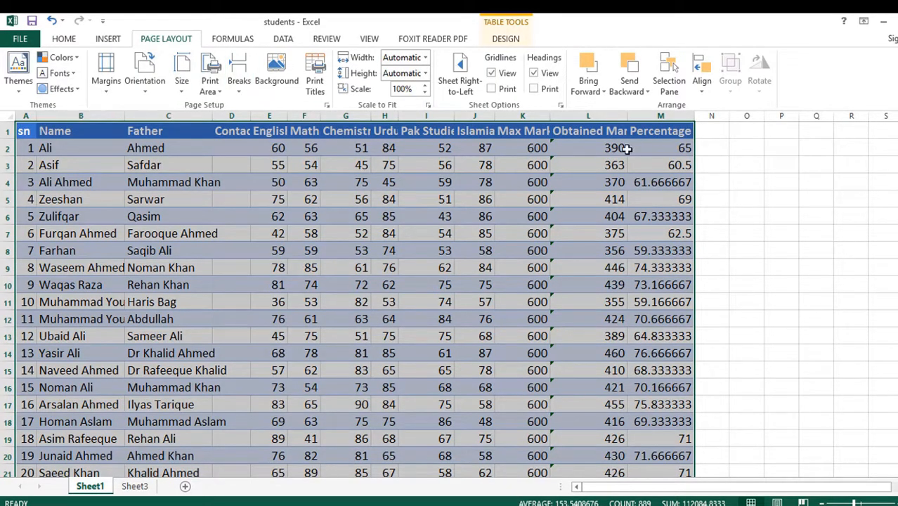
Set columns A and B ($A:$B) as the print title columns repeating at the left, and show the print preview.
click(316, 69)
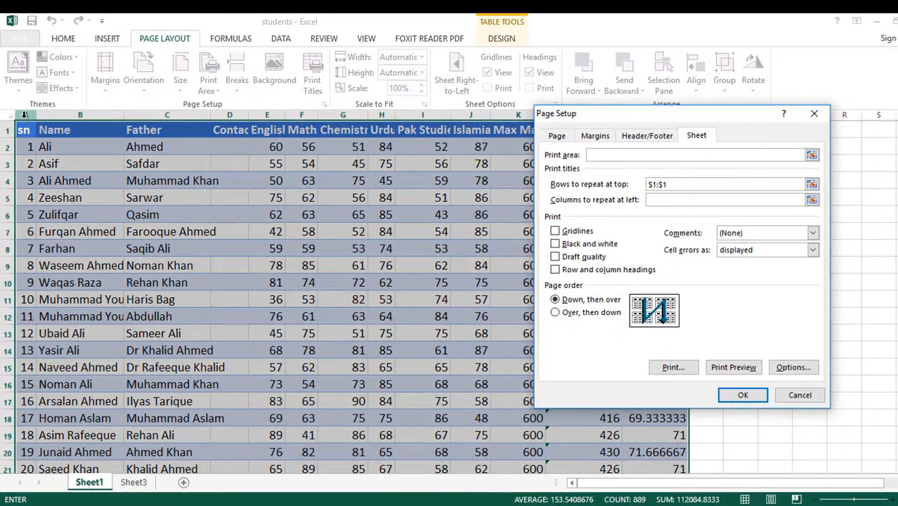
drag(24, 115, 78, 117)
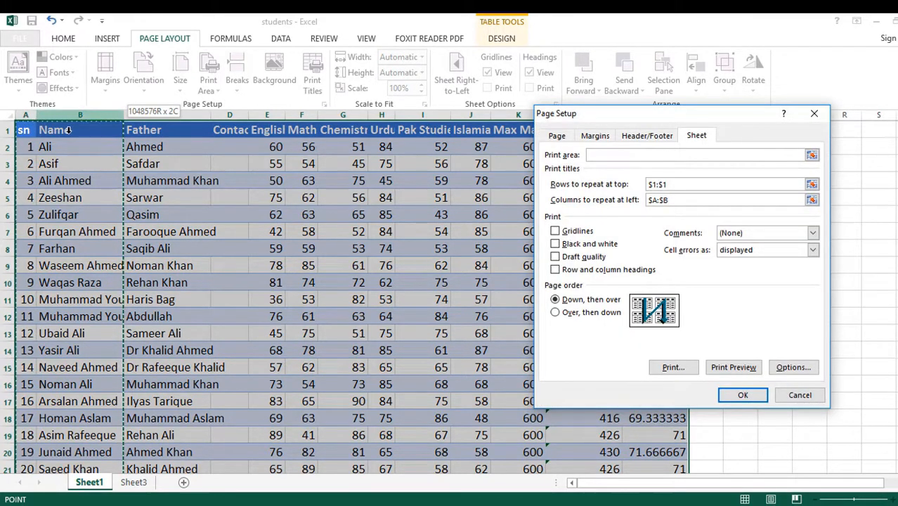
click(741, 367)
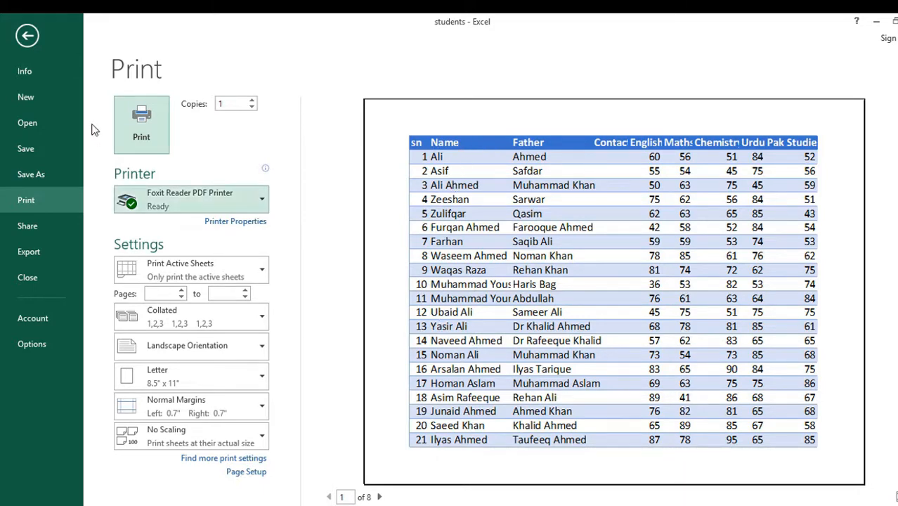
Check the repeated sn and Name columns throughout the print preview pages, and return to the sheet.
click(379, 497)
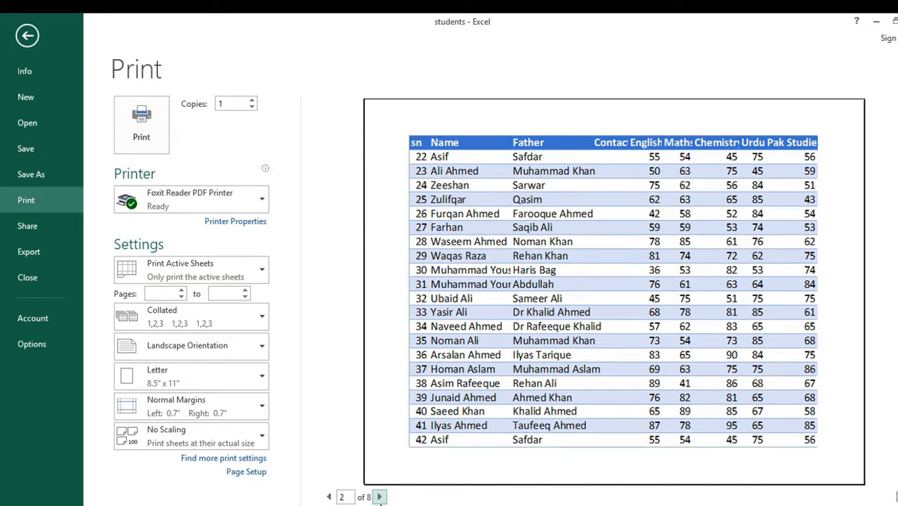
click(379, 497)
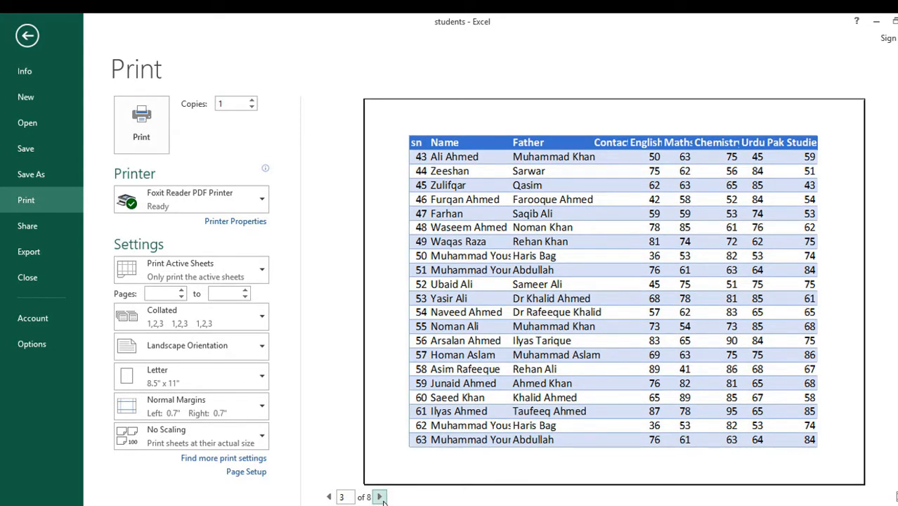
click(380, 497)
click(380, 497)
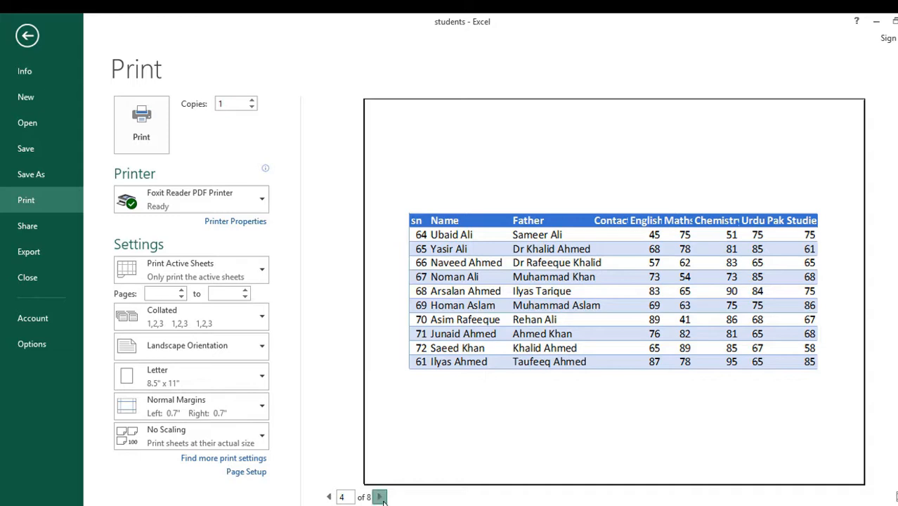
click(379, 497)
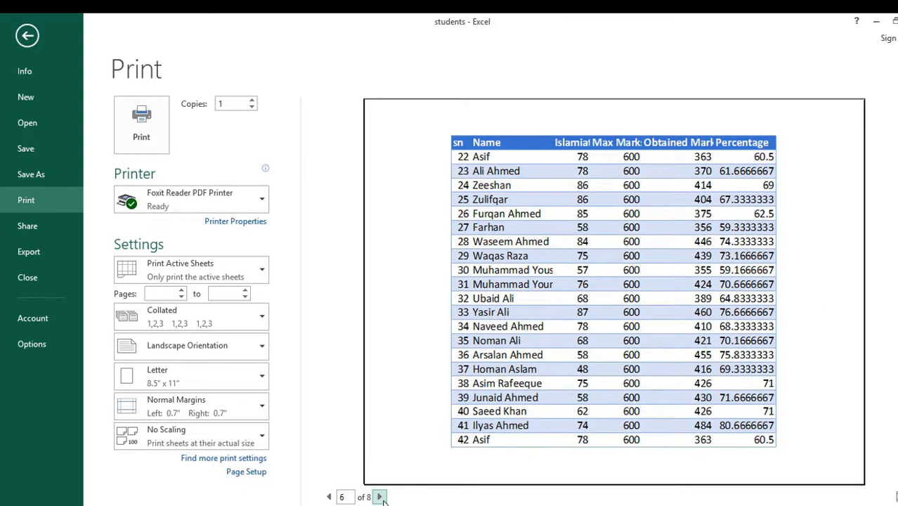
click(380, 496)
click(379, 496)
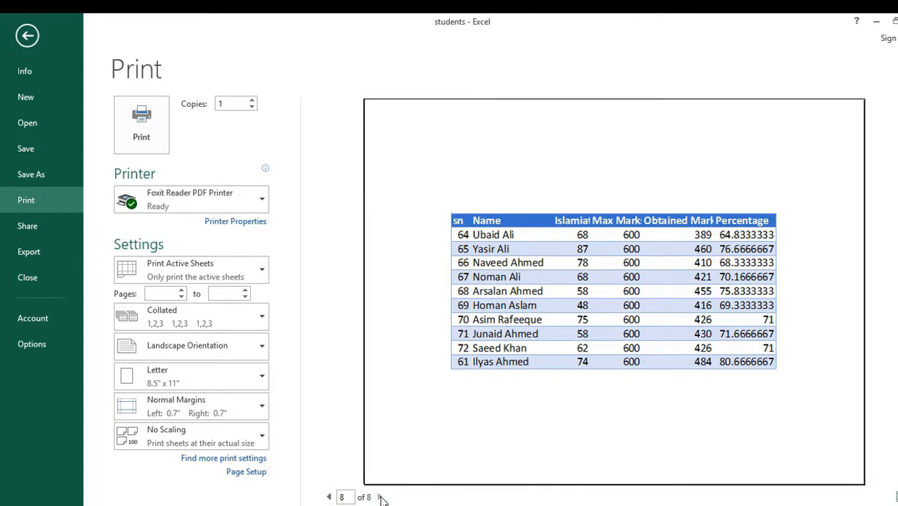
click(329, 497)
click(328, 497)
click(329, 496)
click(329, 496)
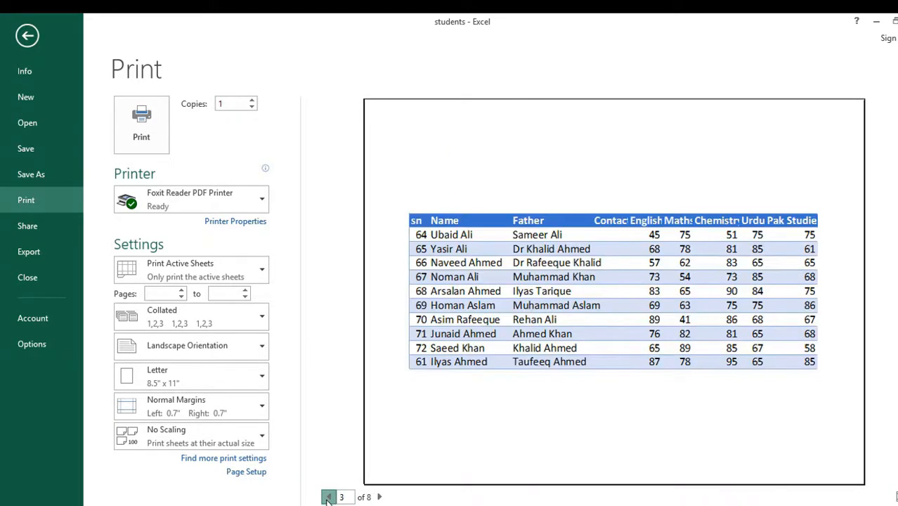
click(329, 497)
click(329, 497)
click(329, 497)
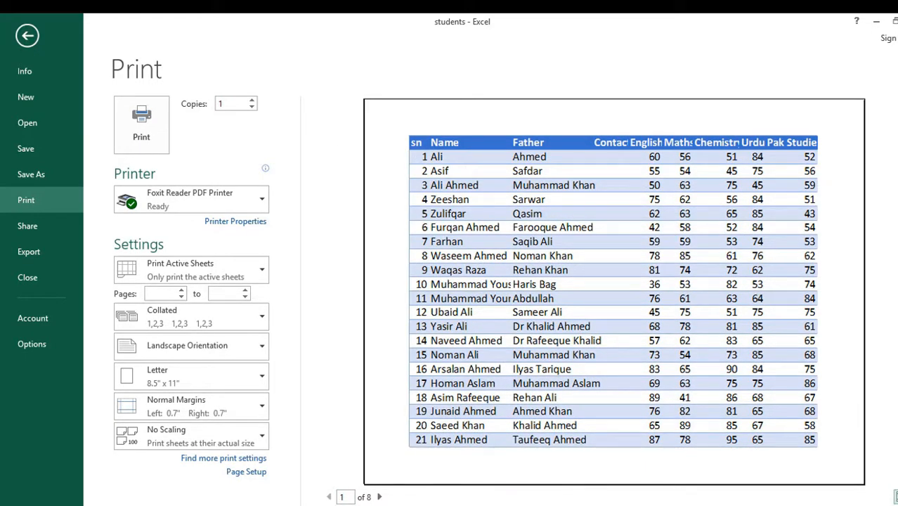
click(27, 35)
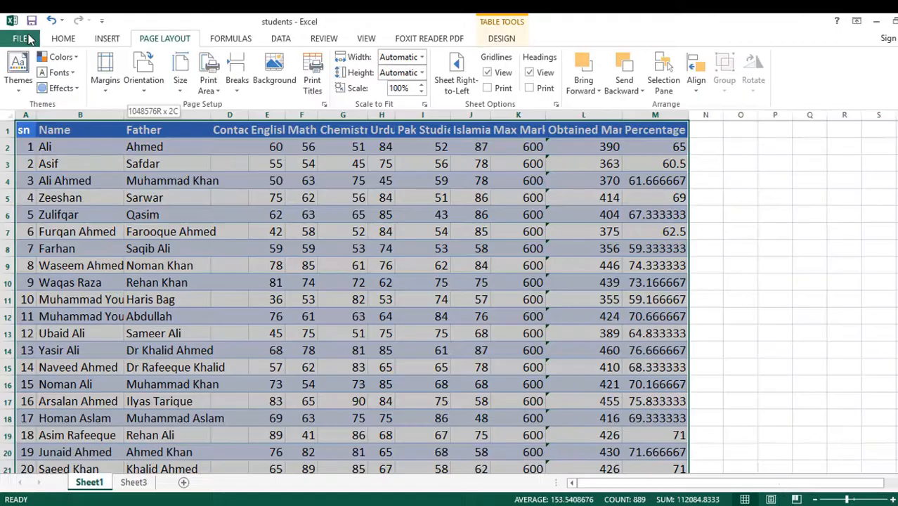
Examine in Page Break Preview how the landscape table divides into pages from its first row to row 74.
click(796, 499)
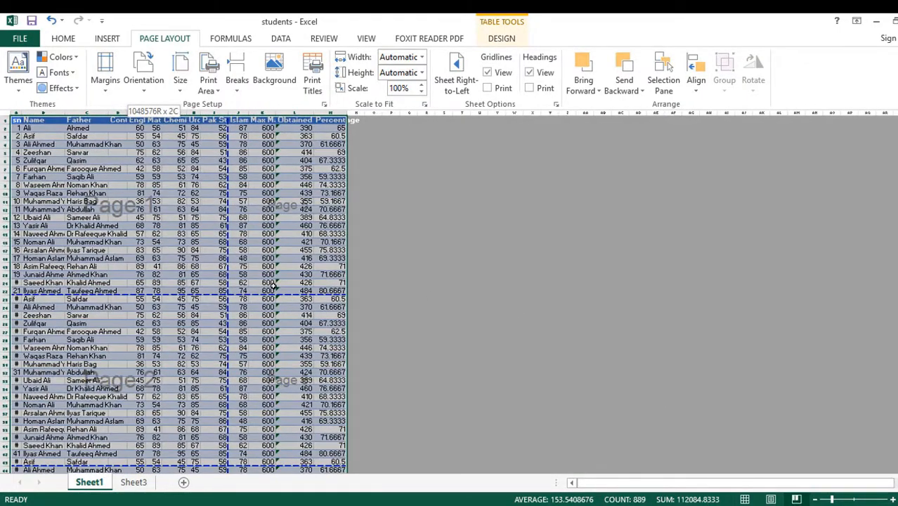
scroll(416, 335, down, 9)
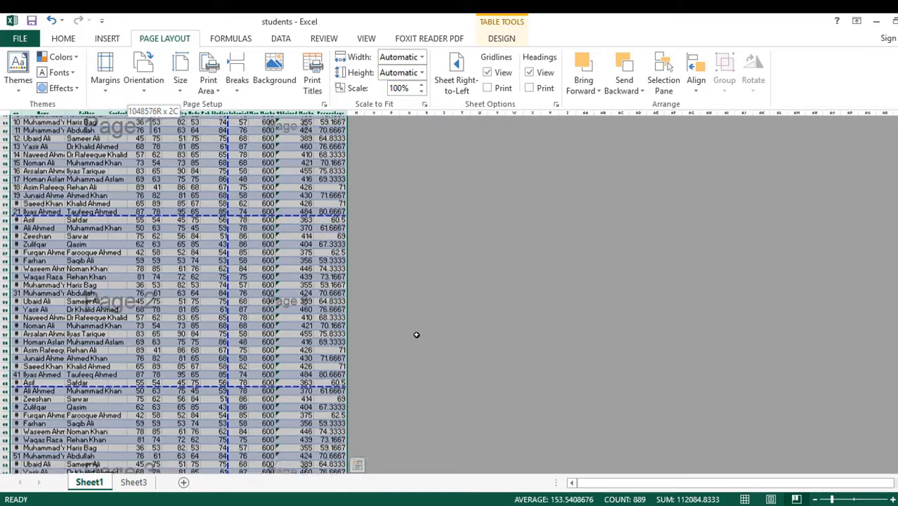
scroll(416, 335, down, 5)
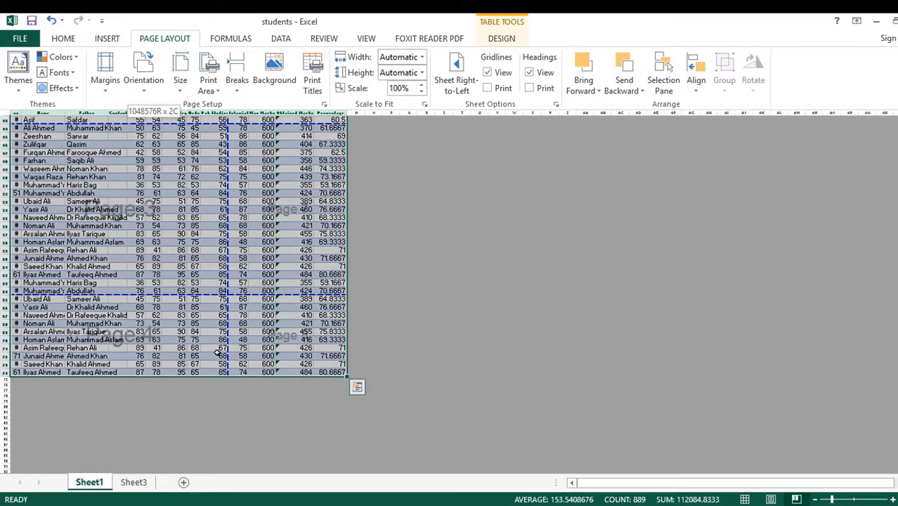
scroll(225, 334, up, 8)
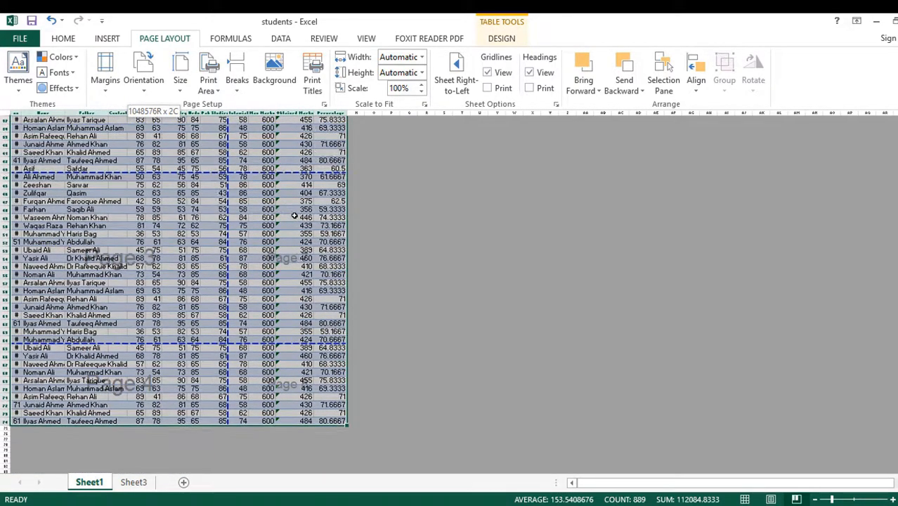
scroll(300, 213, up, 6)
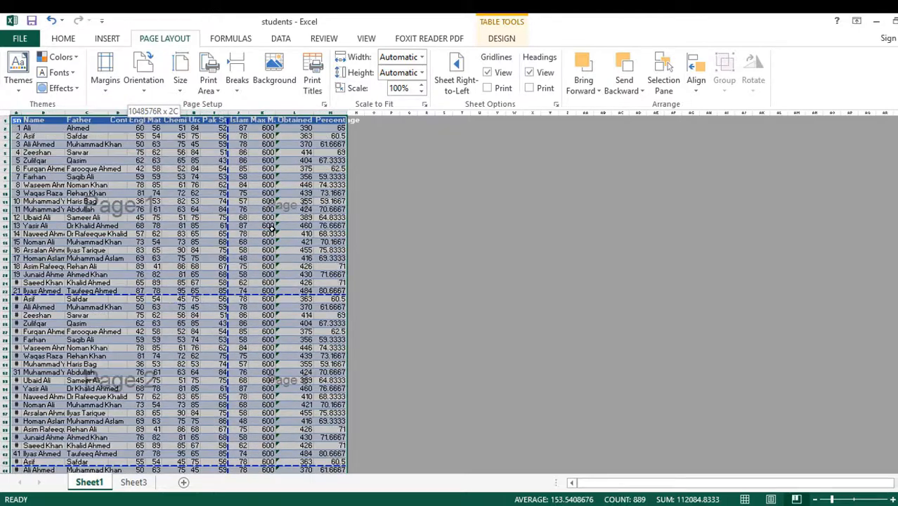
scroll(105, 365, down, 12)
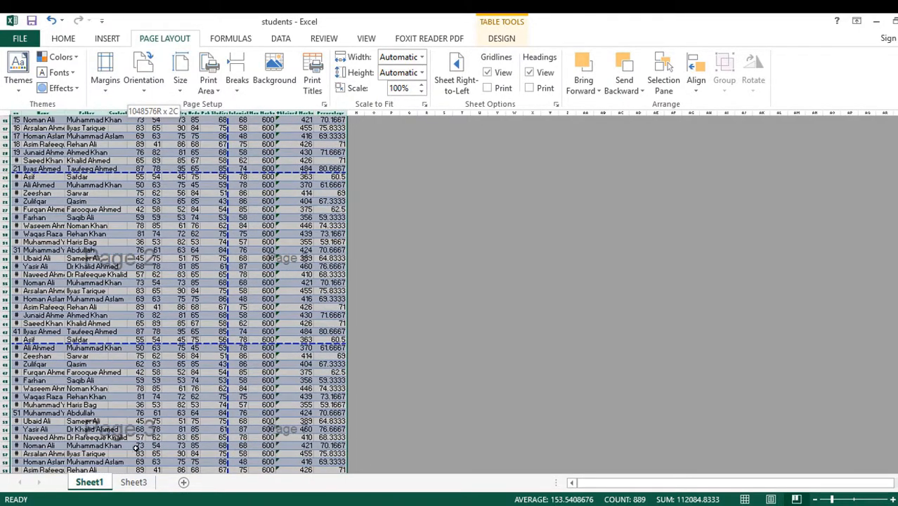
scroll(146, 433, down, 1)
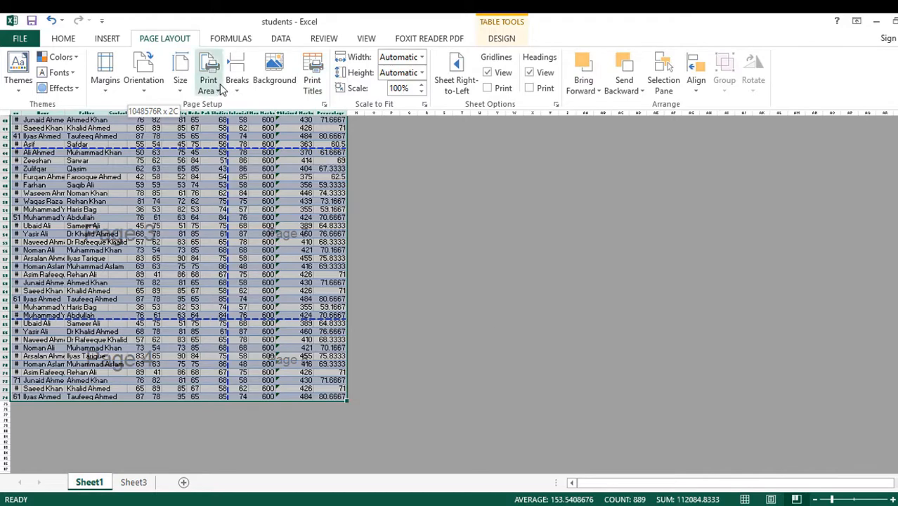
Review the print title rows and columns in the page setup without changing them, and return to Normal view.
click(312, 76)
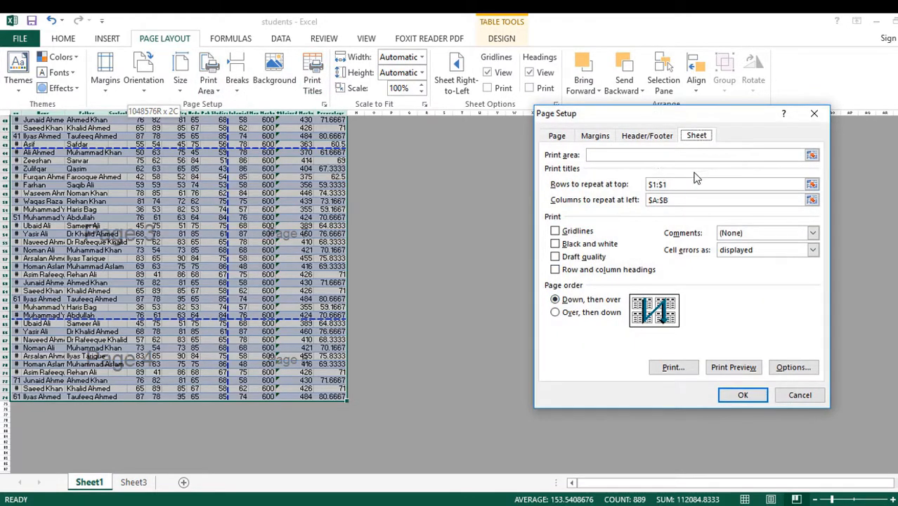
click(800, 395)
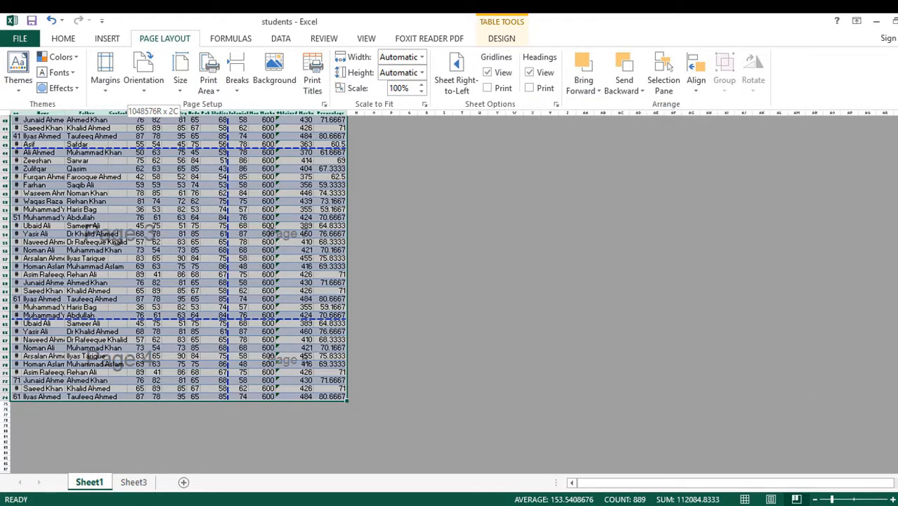
click(745, 500)
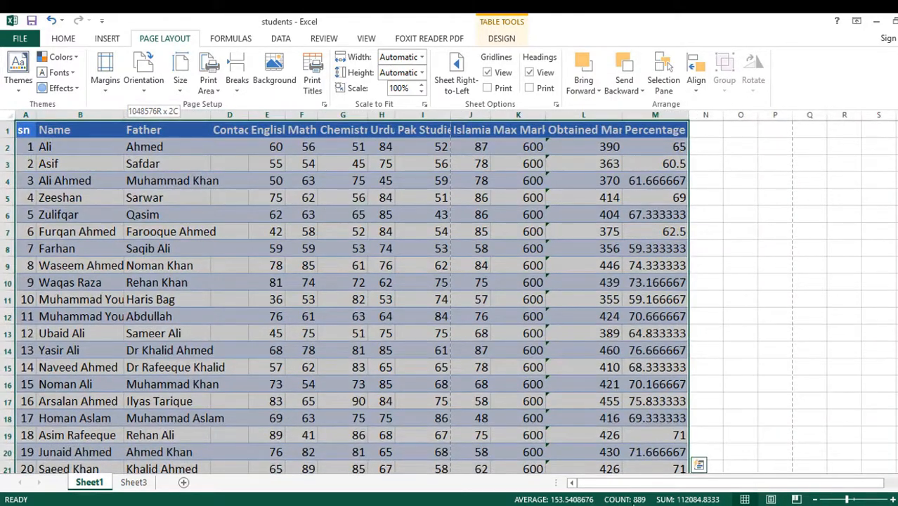